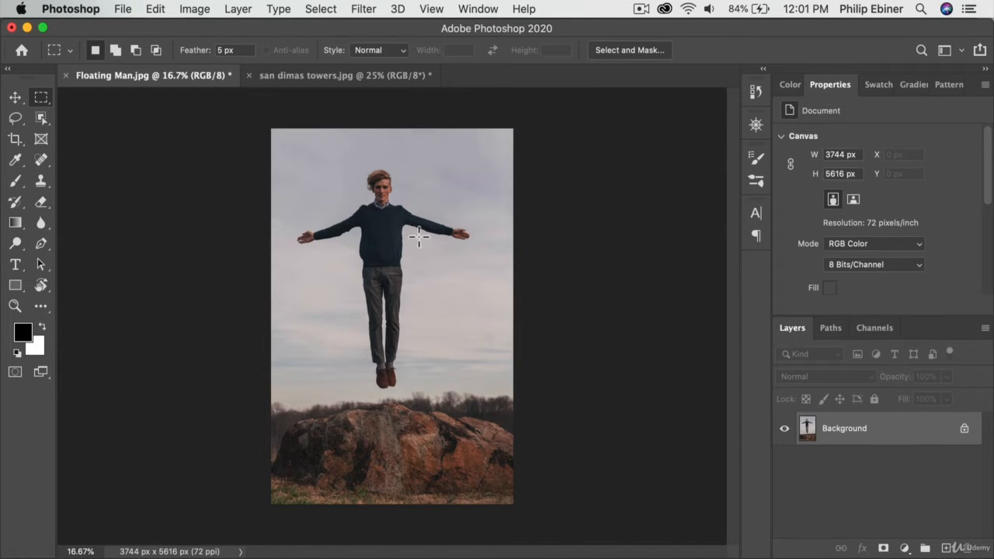
# Step: Draw a loose freehand Lasso selection around the floating man and open Content-Aware Fill for it
pyautogui.click(17, 98)
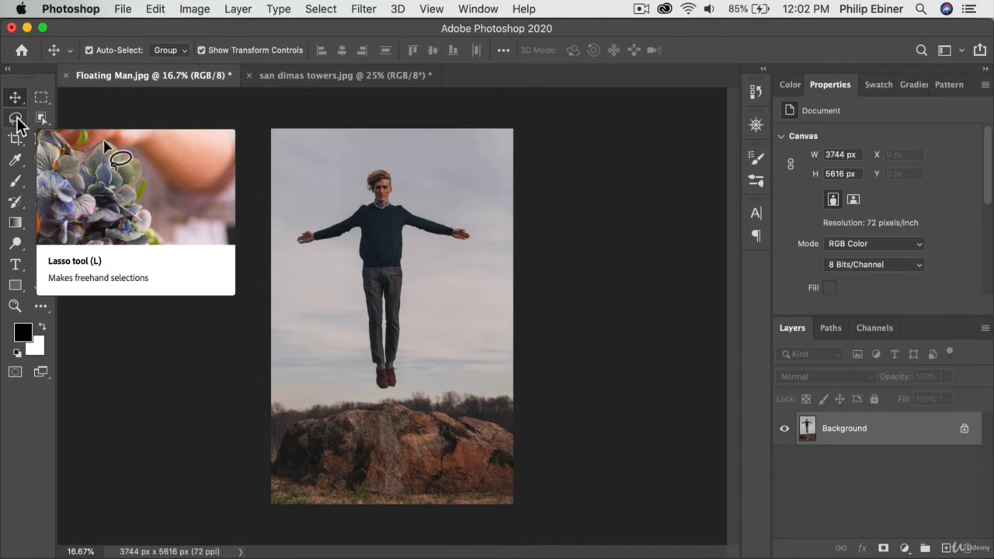
pyautogui.click(41, 96)
pyautogui.rightClick(42, 95)
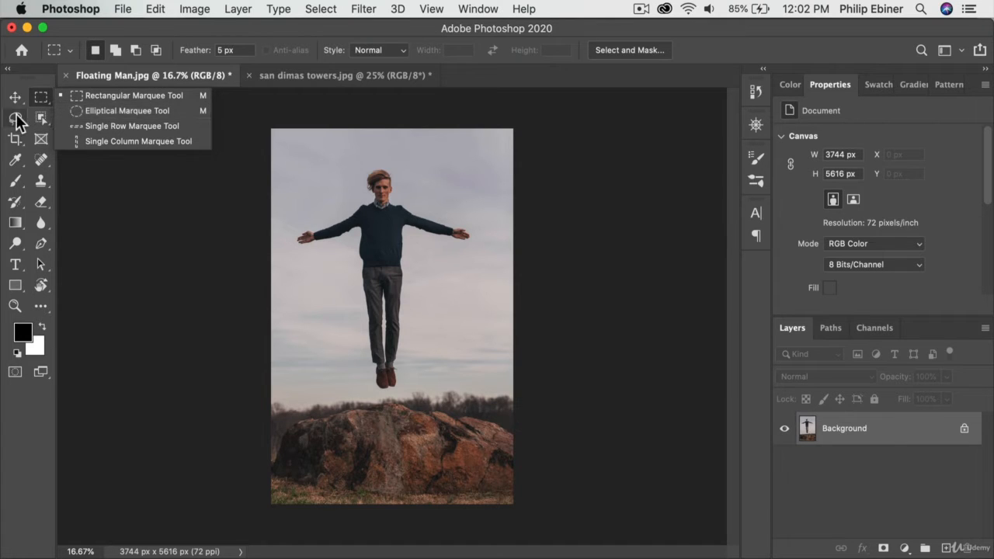
pyautogui.click(18, 123)
pyautogui.moveTo(15, 121); pyautogui.dragTo(69, 118)
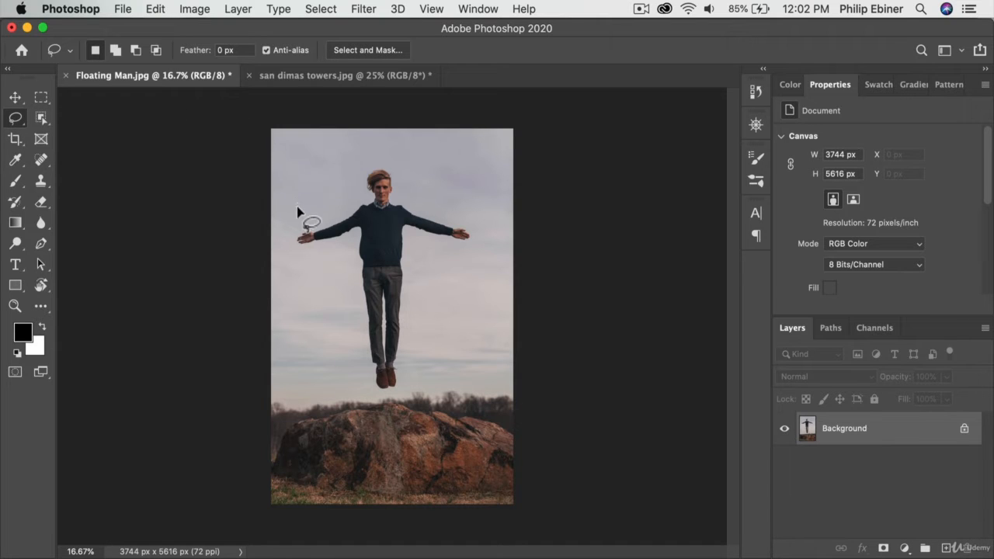
pyautogui.moveTo(296, 230)
pyautogui.mouseDown()
pyautogui.moveTo(352, 200)
pyautogui.moveTo(375, 161)
pyautogui.moveTo(399, 161)
pyautogui.moveTo(419, 196)
pyautogui.moveTo(486, 230)
pyautogui.moveTo(476, 253)
pyautogui.moveTo(434, 256)
pyautogui.moveTo(410, 237)
pyautogui.moveTo(422, 330)
pyautogui.mouseUp()
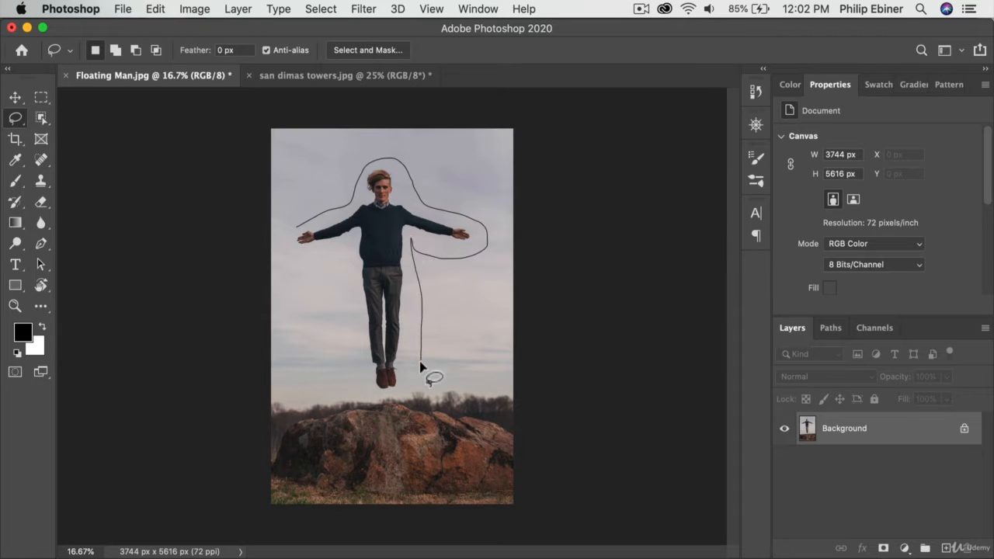
pyautogui.moveTo(420, 365)
pyautogui.mouseDown()
pyautogui.moveTo(393, 392)
pyautogui.moveTo(361, 390)
pyautogui.moveTo(348, 242)
pyautogui.moveTo(293, 253)
pyautogui.moveTo(300, 227)
pyautogui.mouseUp()
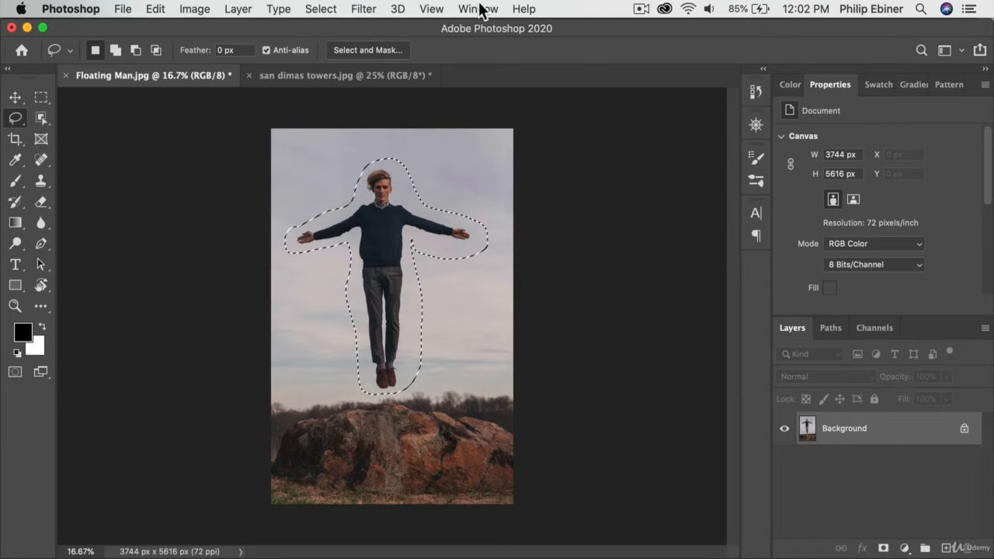
pyautogui.click(155, 9)
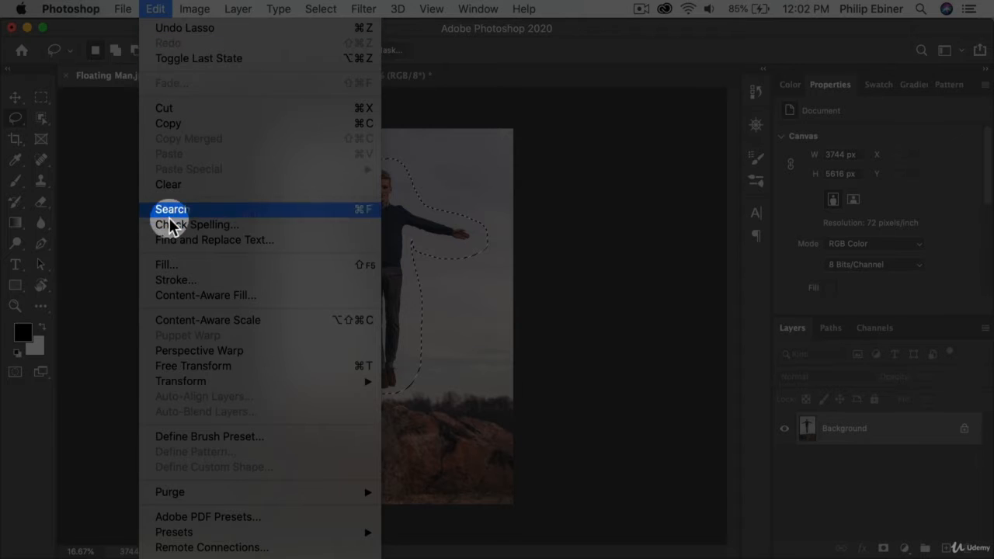
pyautogui.click(177, 295)
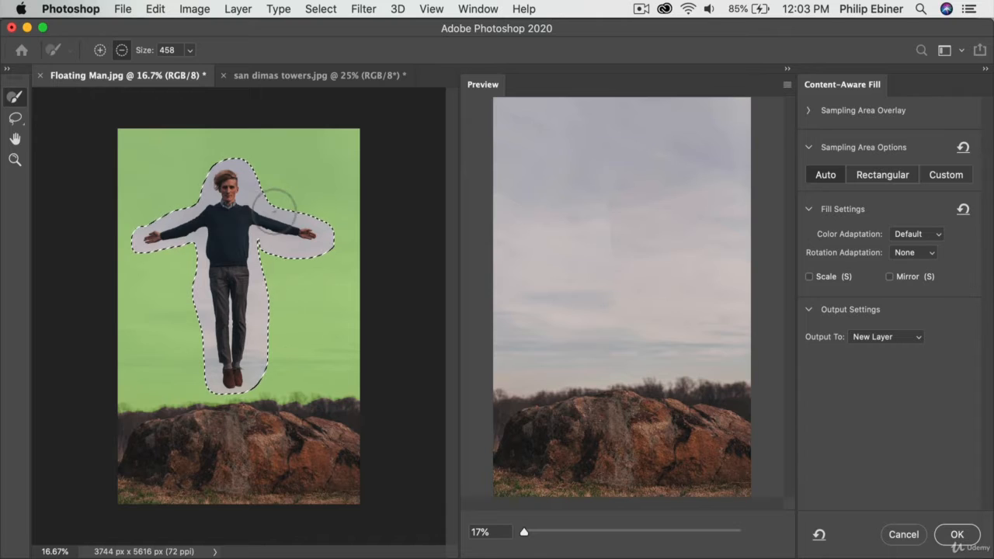
# Step: Subtract the treeline along the bottom of the sky from the sampling area with the 458 px Sampling Brush
pyautogui.click(348, 405)
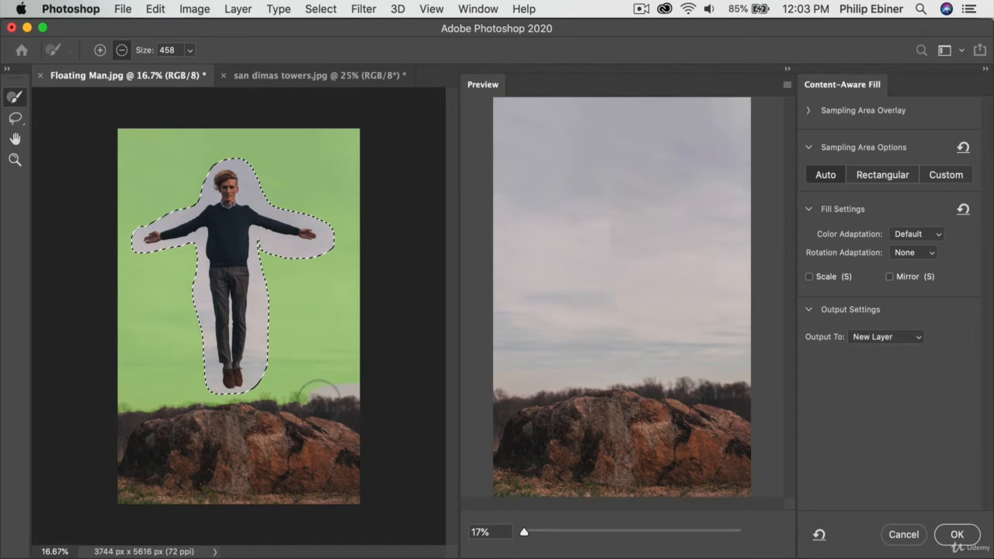
pyautogui.moveTo(319, 392); pyautogui.dragTo(262, 390)
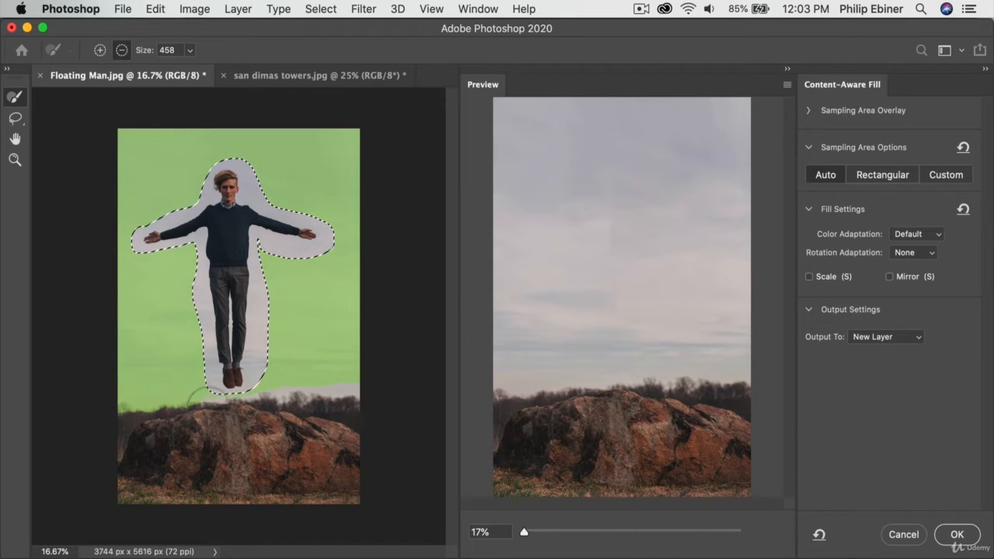
pyautogui.moveTo(211, 415)
pyautogui.mouseDown()
pyautogui.moveTo(152, 402)
pyautogui.moveTo(112, 411)
pyautogui.moveTo(120, 405)
pyautogui.moveTo(143, 420)
pyautogui.mouseUp()
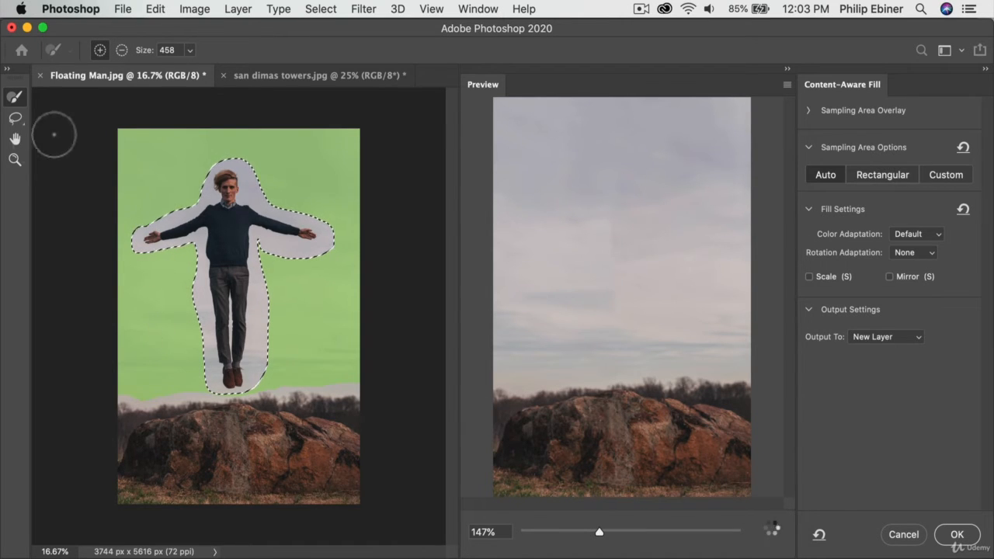
pyautogui.click(16, 120)
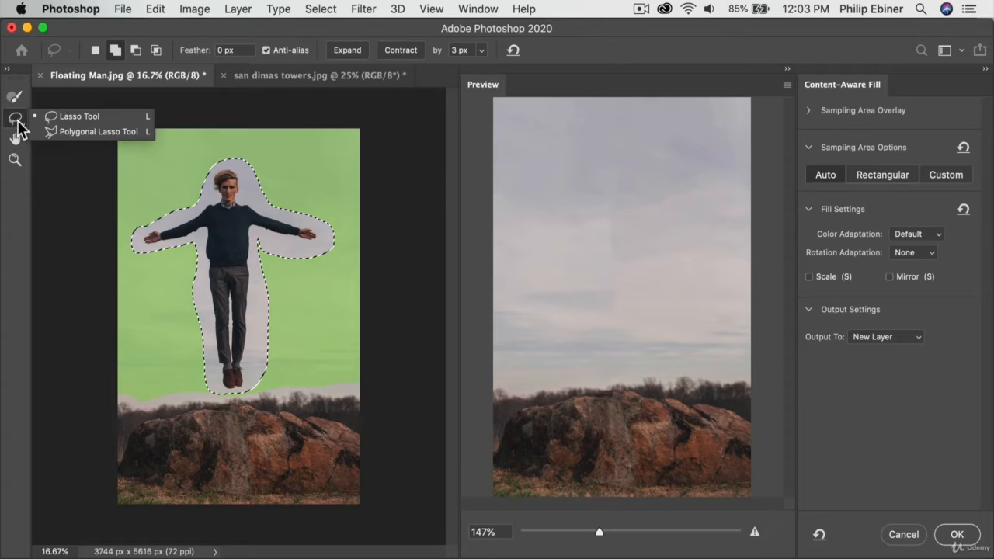
pyautogui.click(14, 97)
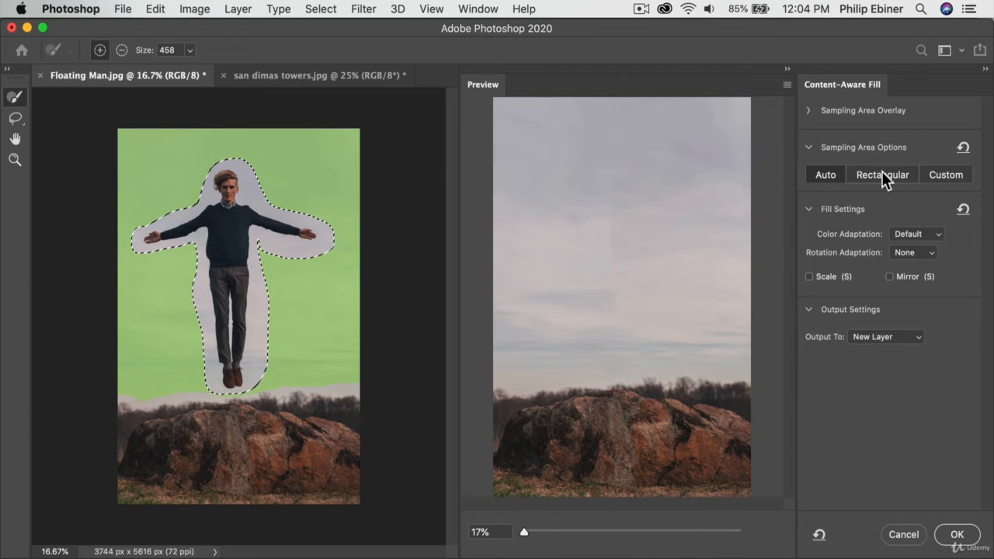
pyautogui.click(807, 111)
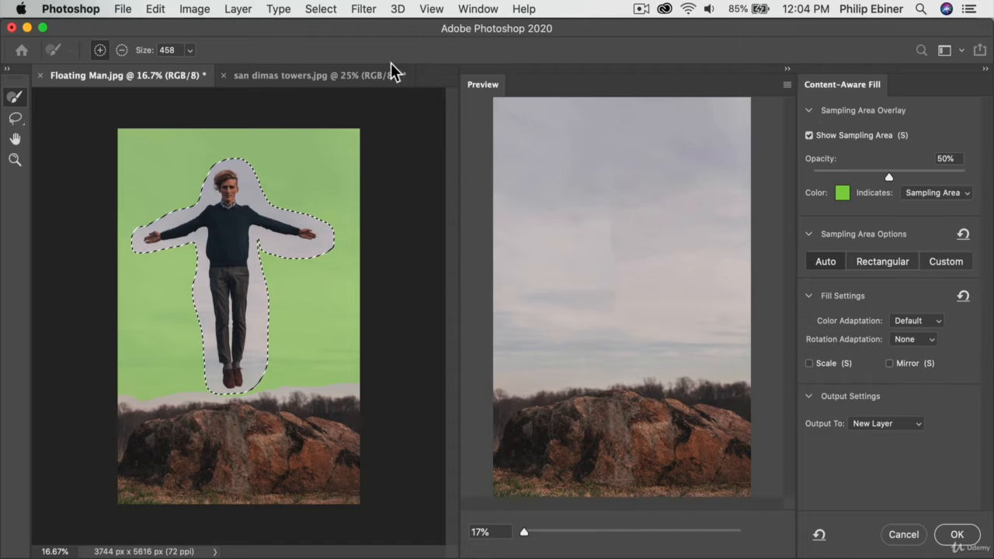
pyautogui.click(807, 110)
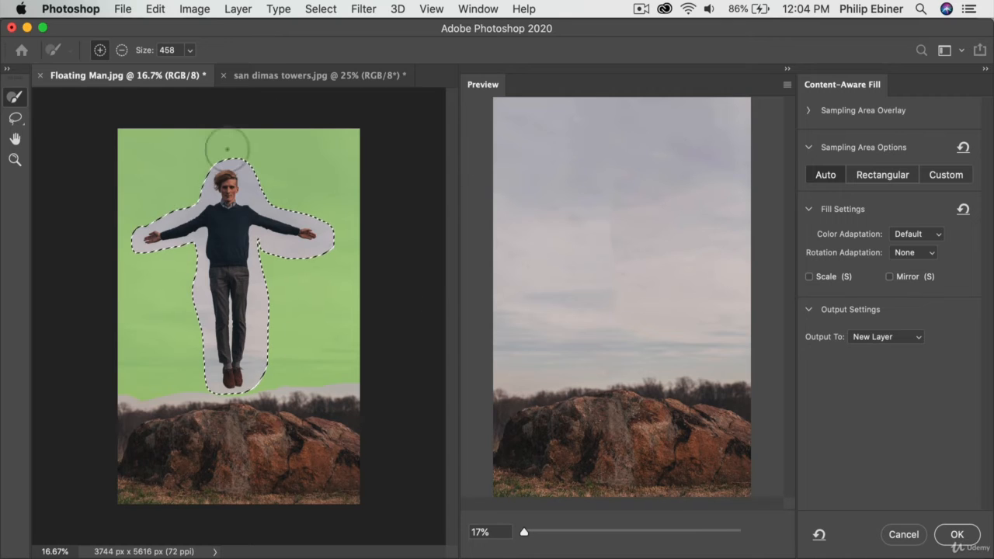
# Step: Try the Rectangular and Custom sampling area options for the fill
pyautogui.click(877, 174)
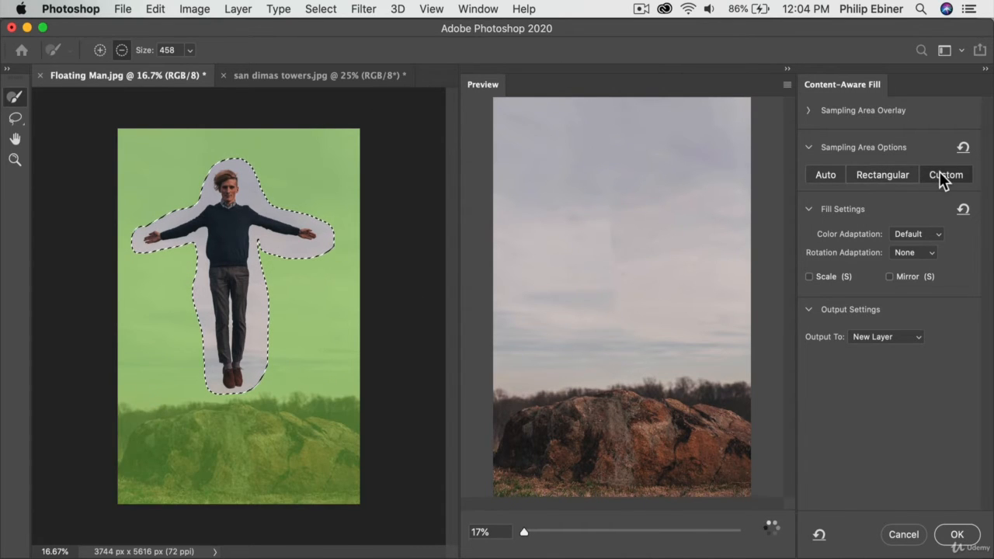
pyautogui.click(938, 172)
pyautogui.click(603, 259)
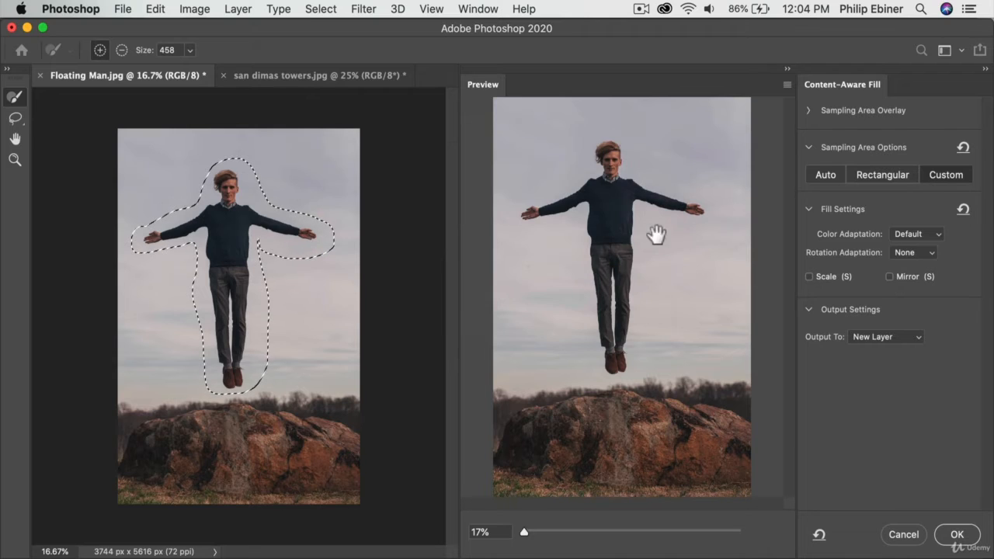
# Step: Set the sampling area to Auto and brush the treeline above the rocks out of it across the full image width
pyautogui.click(829, 177)
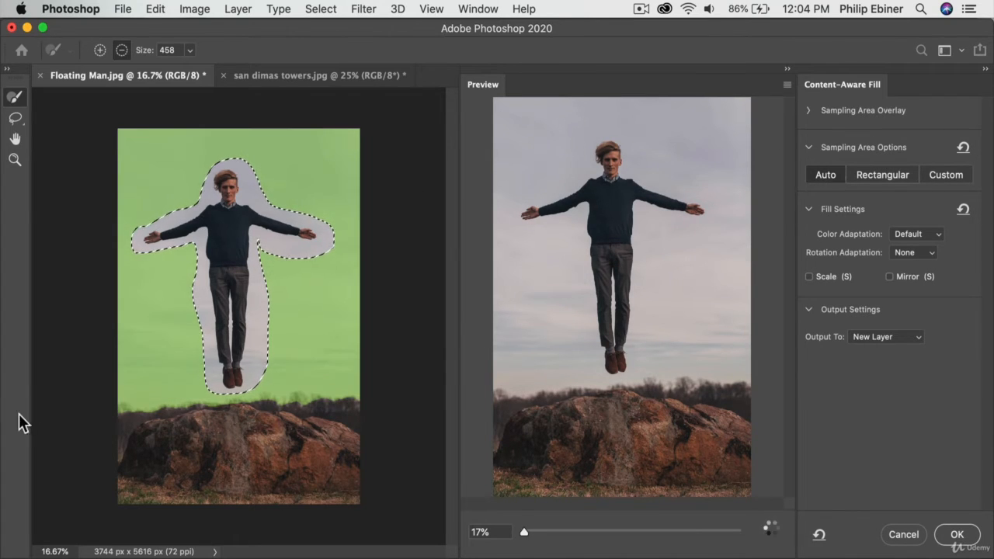
pyautogui.moveTo(98, 406)
pyautogui.mouseDown()
pyautogui.moveTo(354, 399)
pyautogui.moveTo(350, 406)
pyautogui.mouseUp()
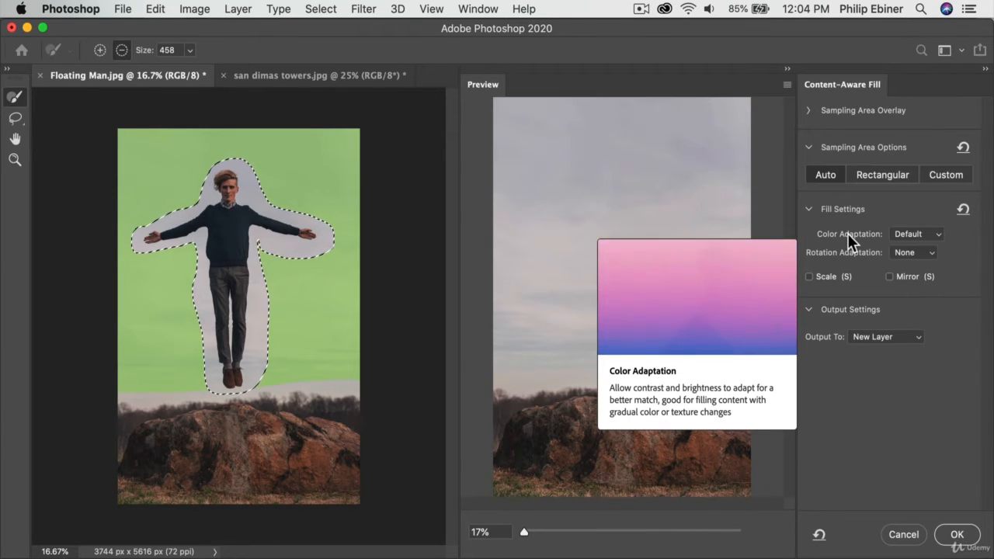
pyautogui.moveTo(846, 255)
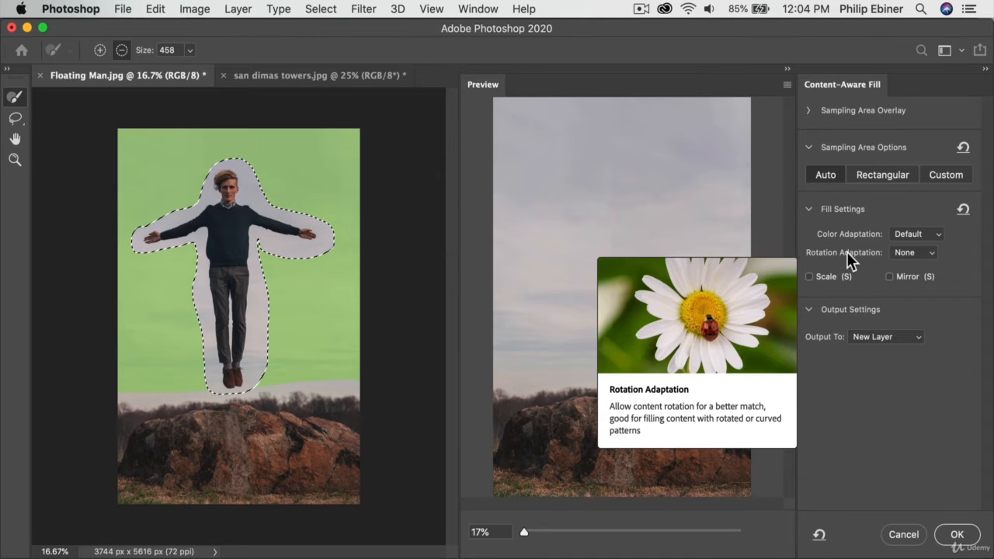
pyautogui.click(905, 233)
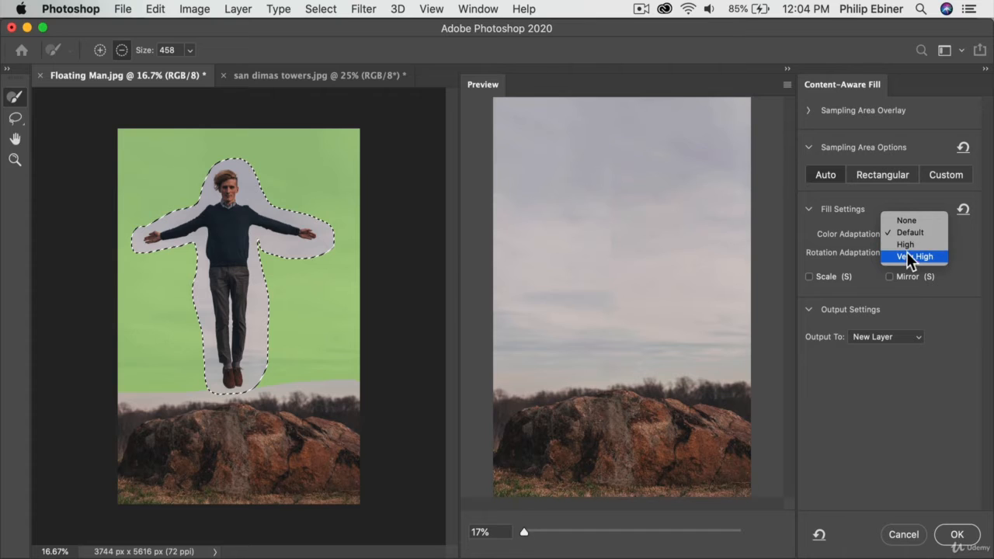
pyautogui.click(837, 247)
pyautogui.click(897, 253)
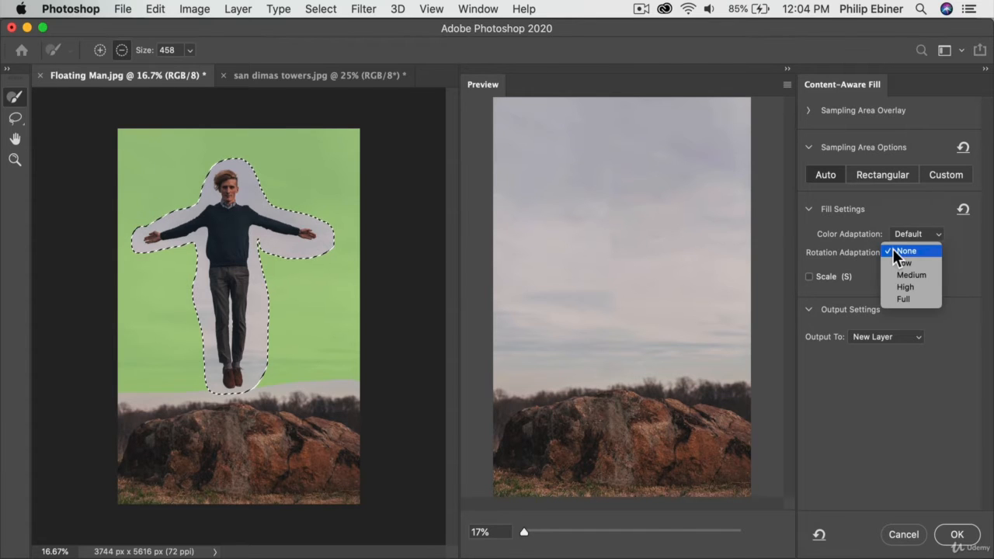
pyautogui.click(833, 239)
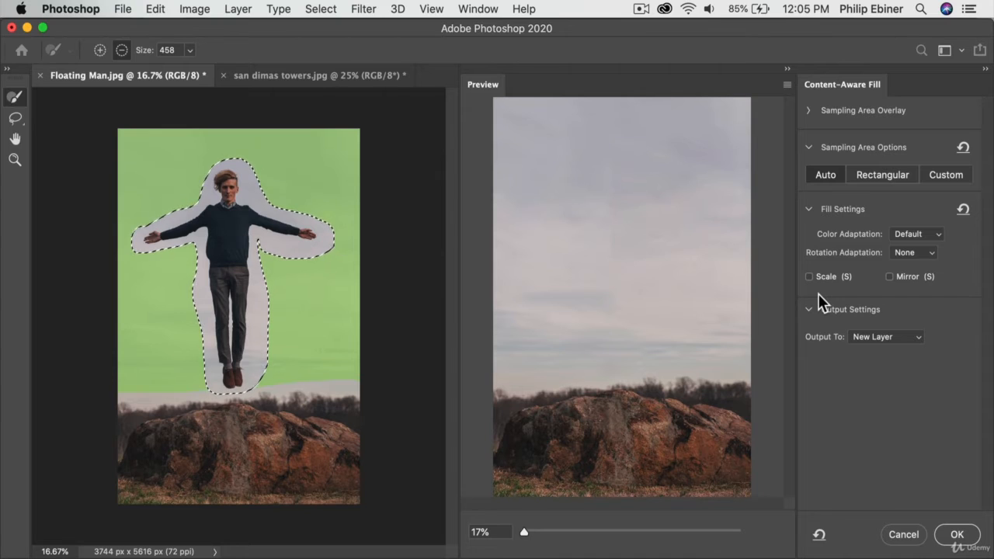
# Step: Keep the fill output set to New Layer and apply the Content-Aware Fill
pyautogui.click(887, 339)
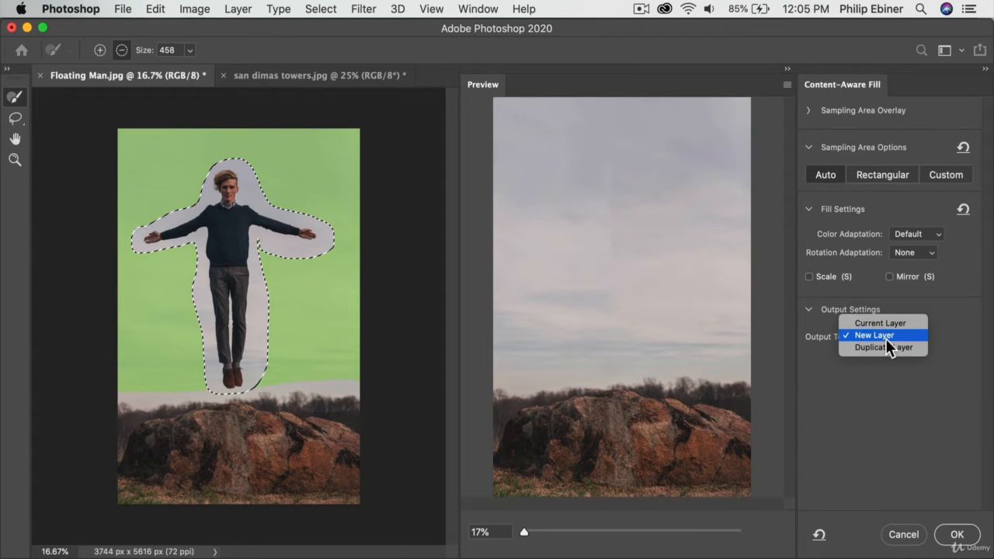
pyautogui.click(939, 312)
pyautogui.click(910, 332)
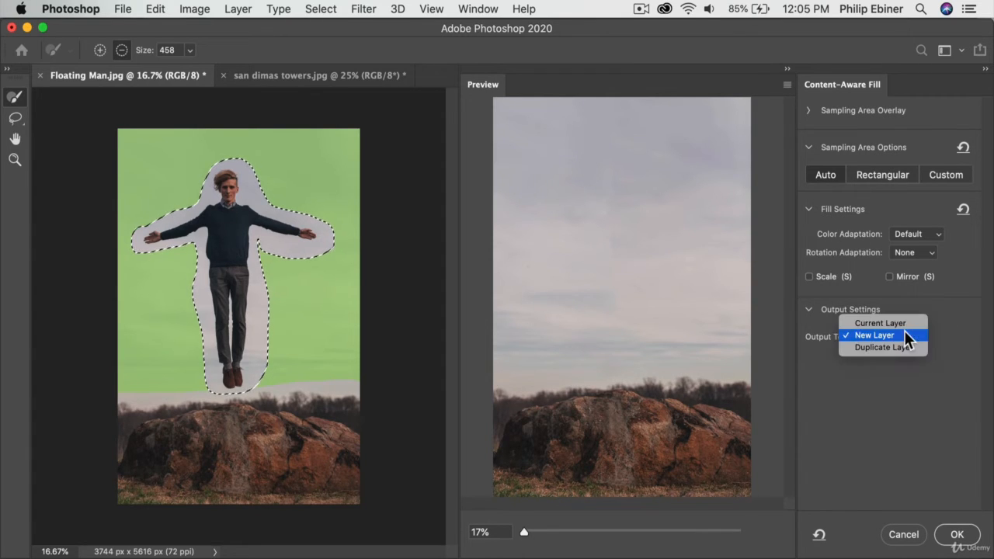
pyautogui.click(957, 319)
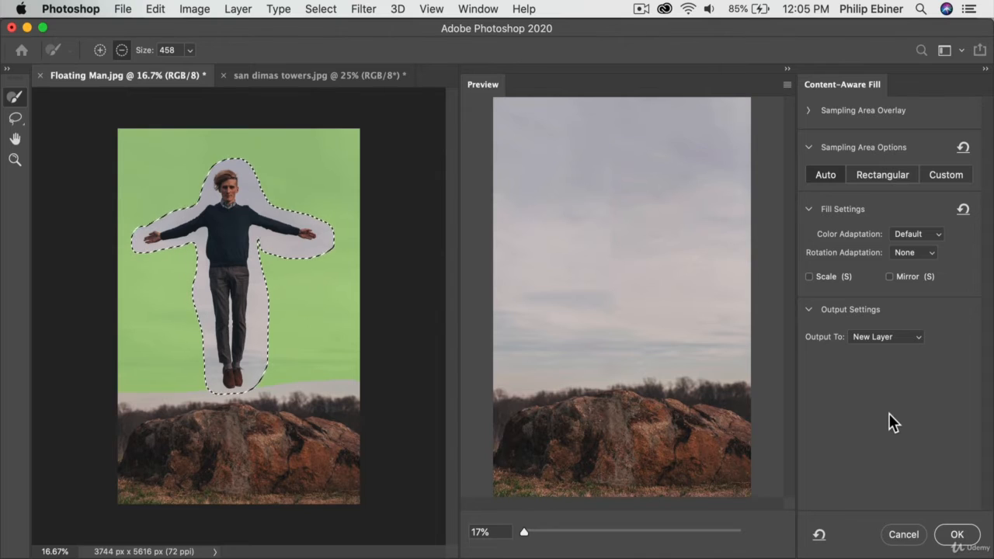
pyautogui.click(906, 335)
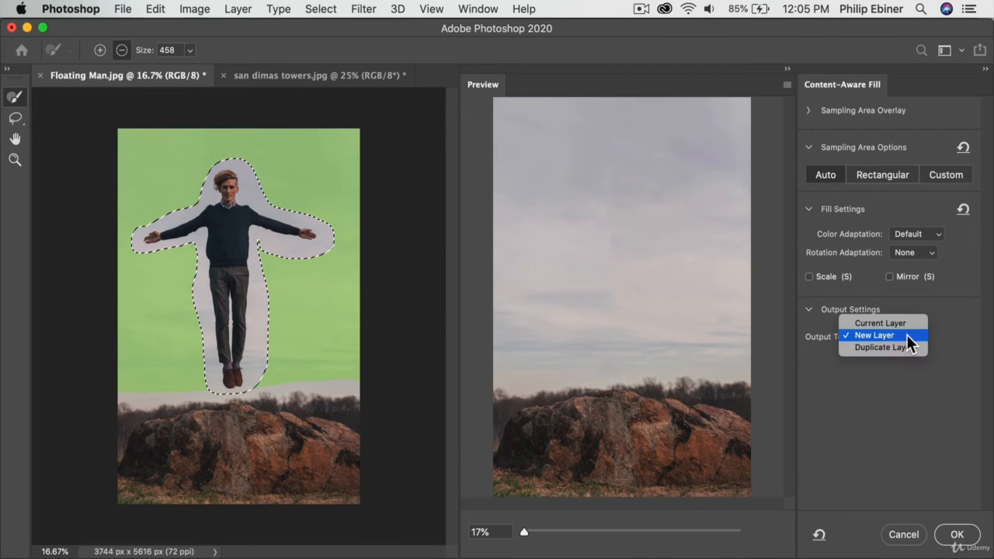
pyautogui.click(870, 456)
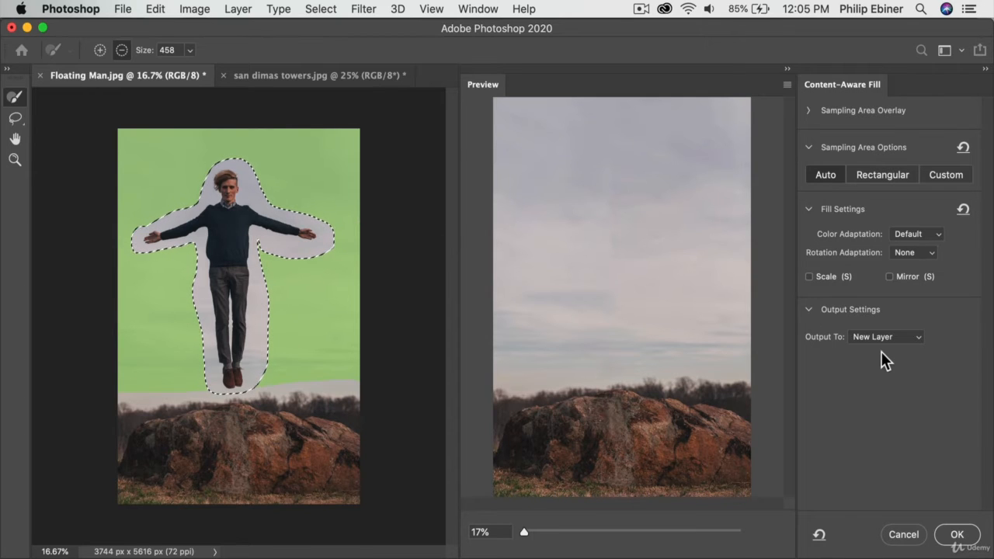
pyautogui.click(955, 534)
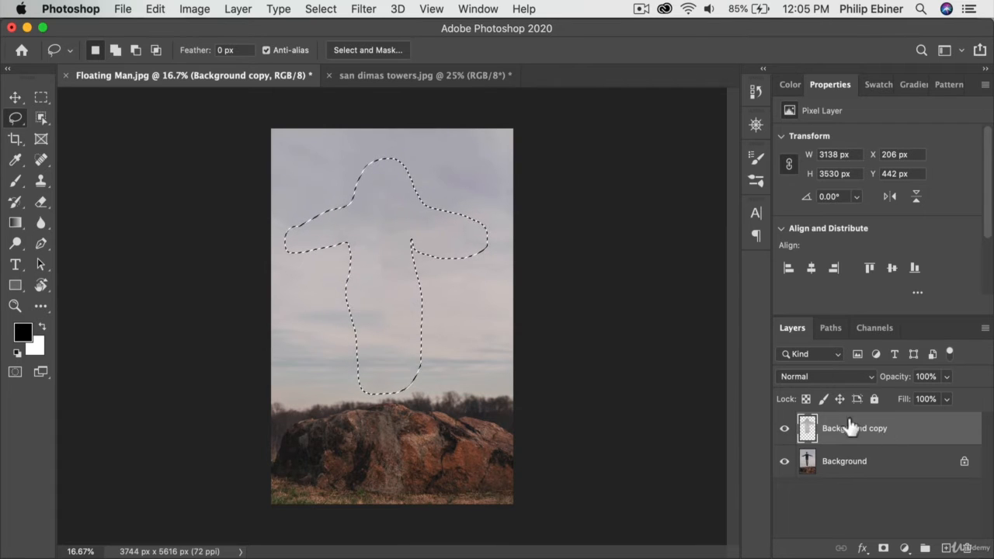
# Step: Clear the selection and compare the image with the fill layer and the Background layer each hidden and shown
pyautogui.click(783, 429)
pyautogui.click(783, 429)
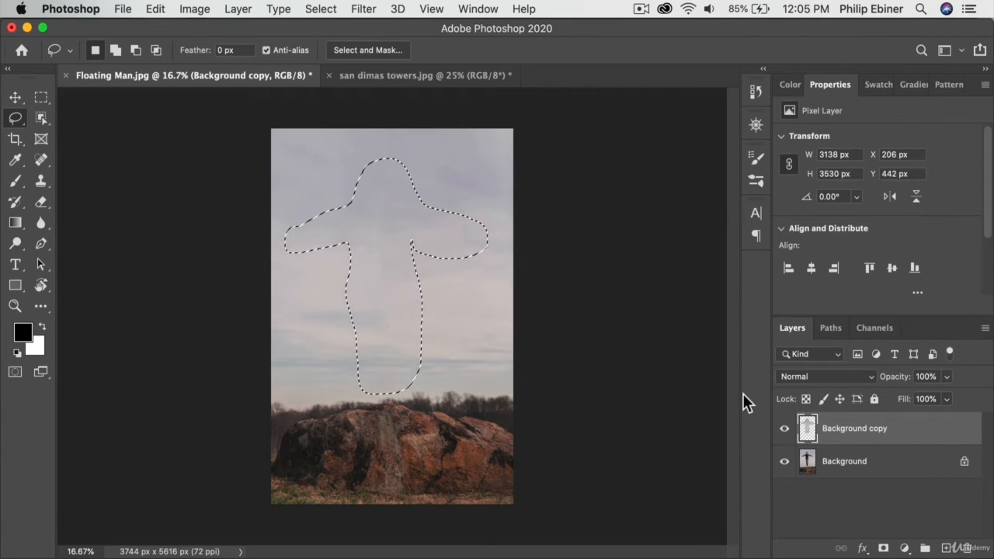
pyautogui.click(785, 463)
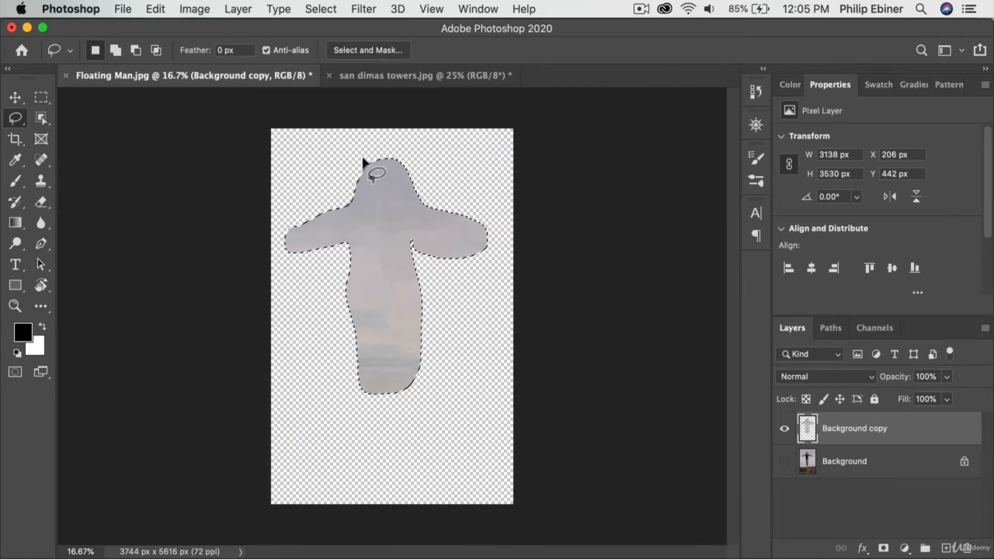
pyautogui.click(41, 97)
pyautogui.click(282, 184)
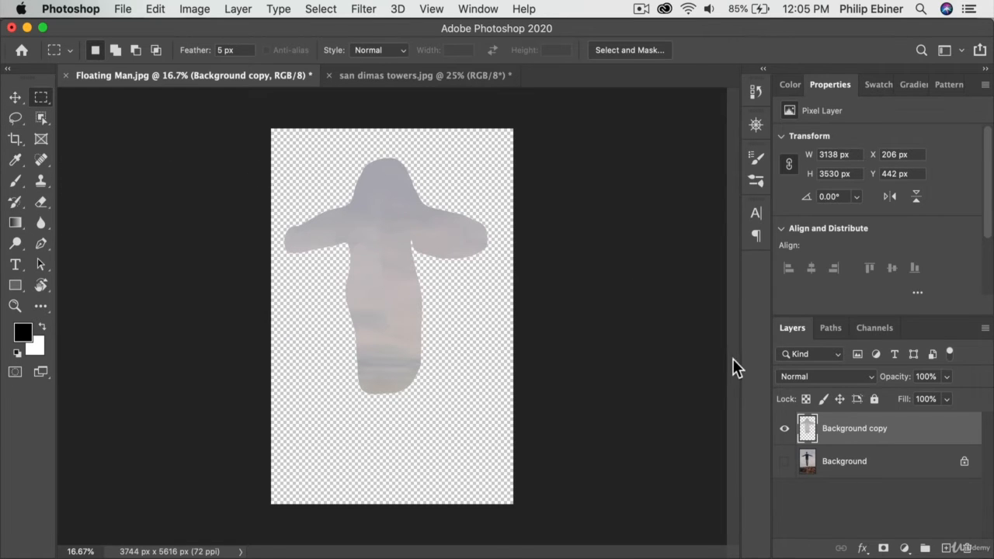
pyautogui.click(784, 464)
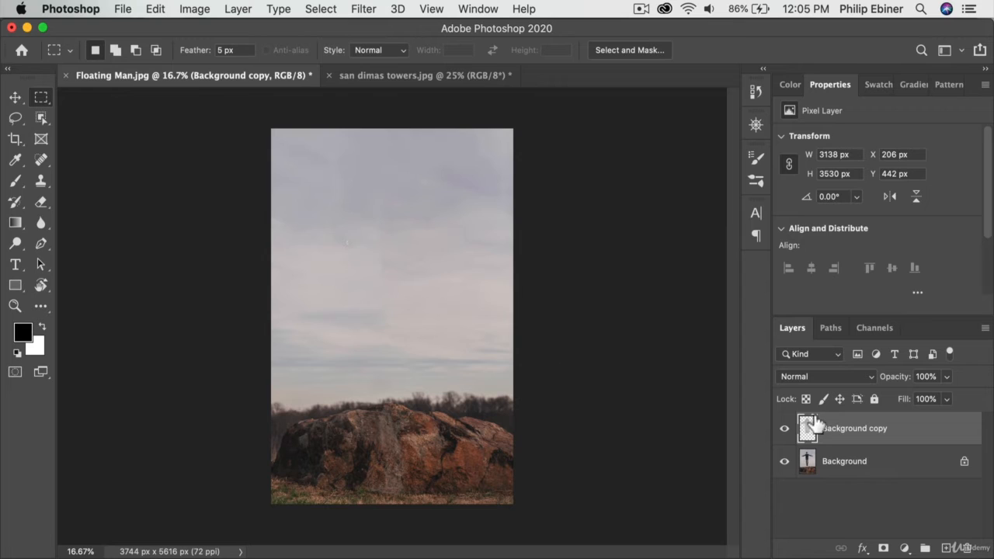
pyautogui.click(785, 428)
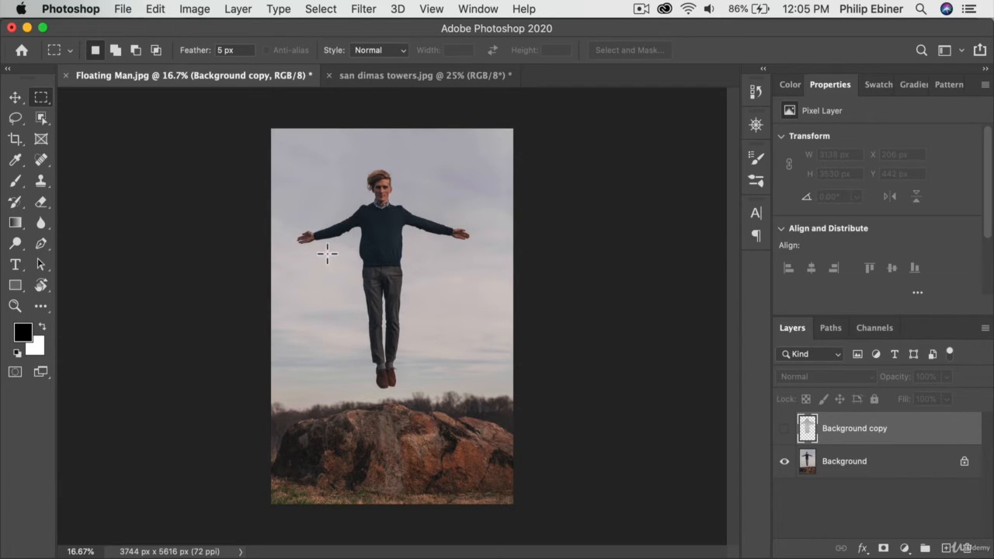
pyautogui.click(786, 431)
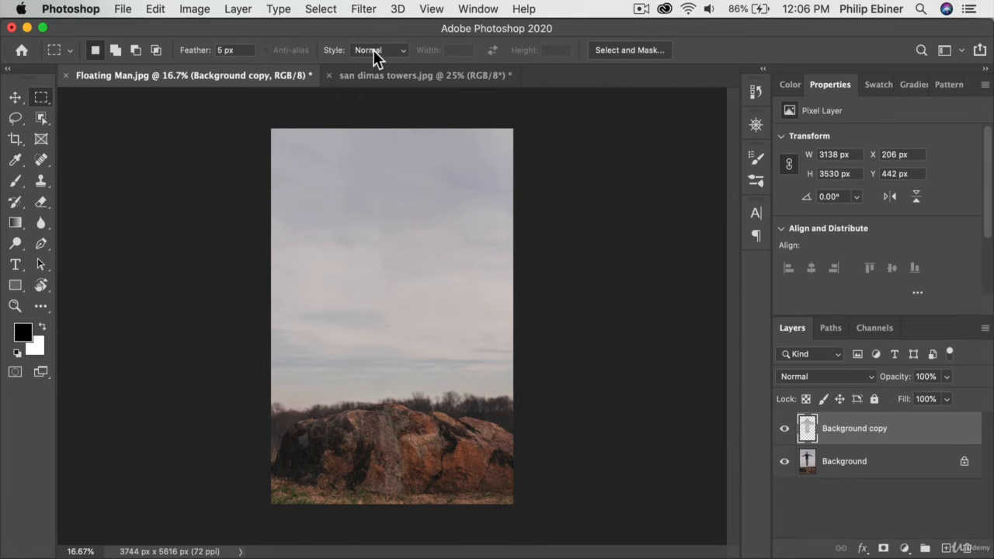
# Step: Switch to the san dimas towers photo and select both water towers with the Object Selection tool in Lasso mode
pyautogui.click(377, 77)
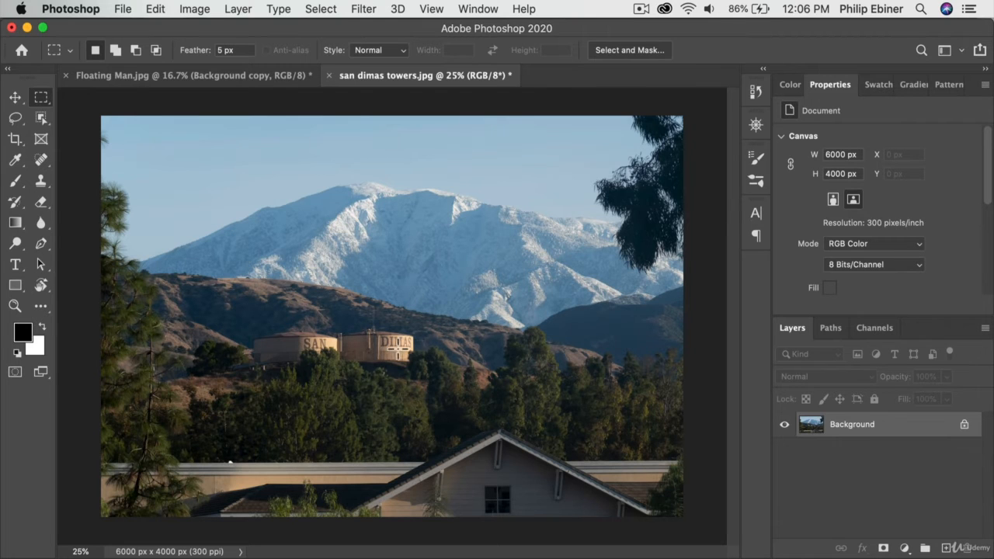
pyautogui.click(41, 116)
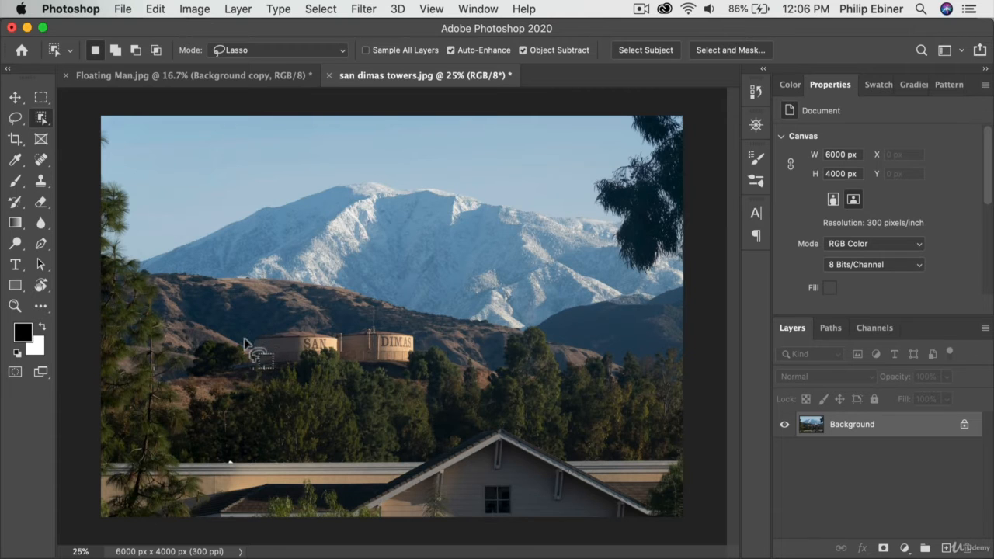
pyautogui.moveTo(243, 338)
pyautogui.mouseDown()
pyautogui.moveTo(283, 325)
pyautogui.moveTo(403, 329)
pyautogui.mouseUp()
pyautogui.moveTo(414, 381)
pyautogui.mouseDown()
pyautogui.moveTo(243, 384)
pyautogui.moveTo(217, 374)
pyautogui.moveTo(215, 358)
pyautogui.moveTo(246, 334)
pyautogui.mouseUp()
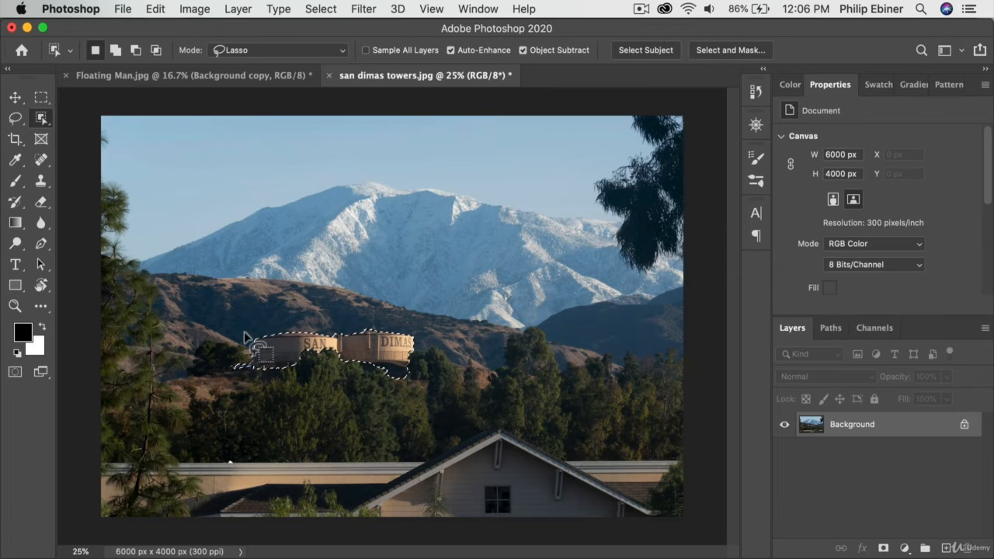
pyautogui.press('z')
pyautogui.click(422, 361)
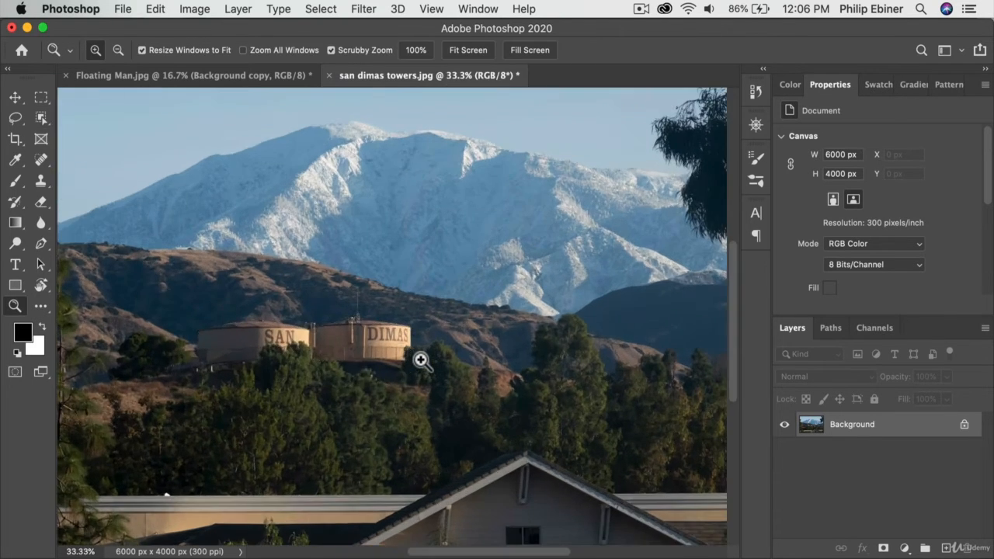
pyautogui.press('space')
pyautogui.moveTo(380, 357); pyautogui.dragTo(509, 356)
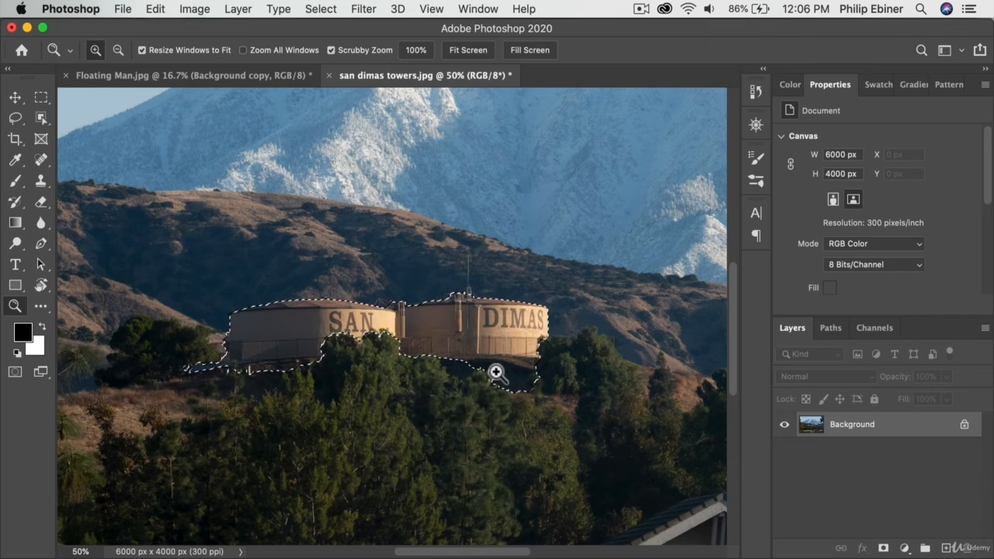
pyautogui.click(41, 118)
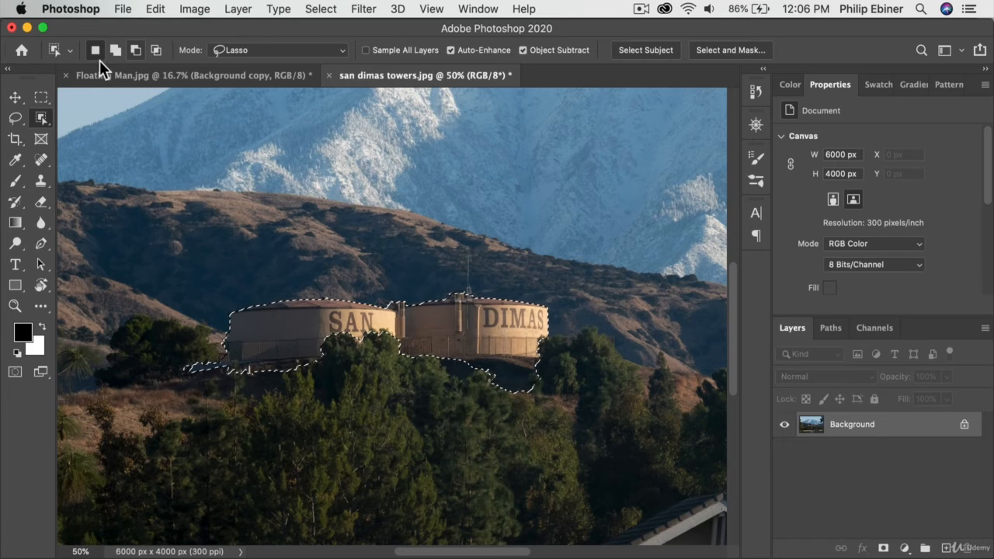
pyautogui.click(154, 8)
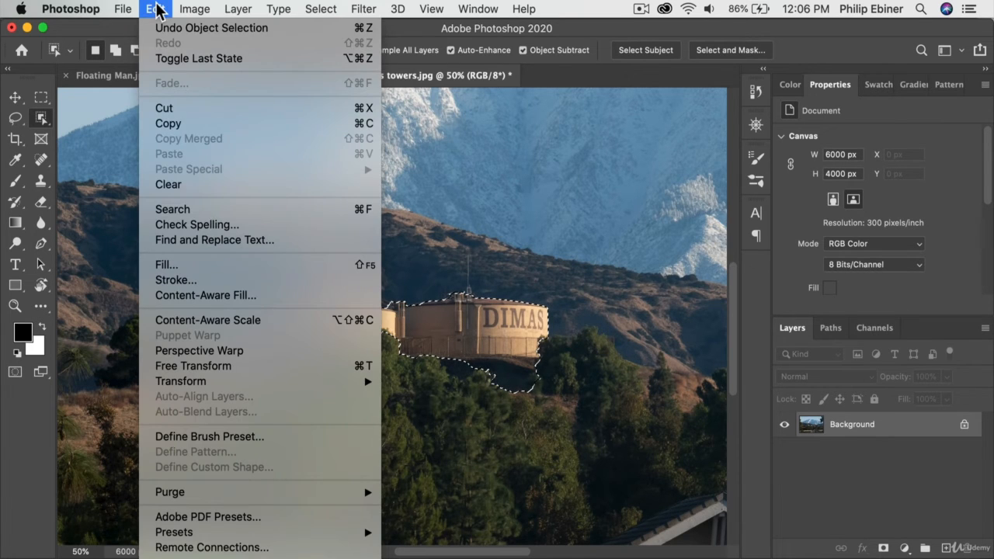
pyautogui.click(199, 295)
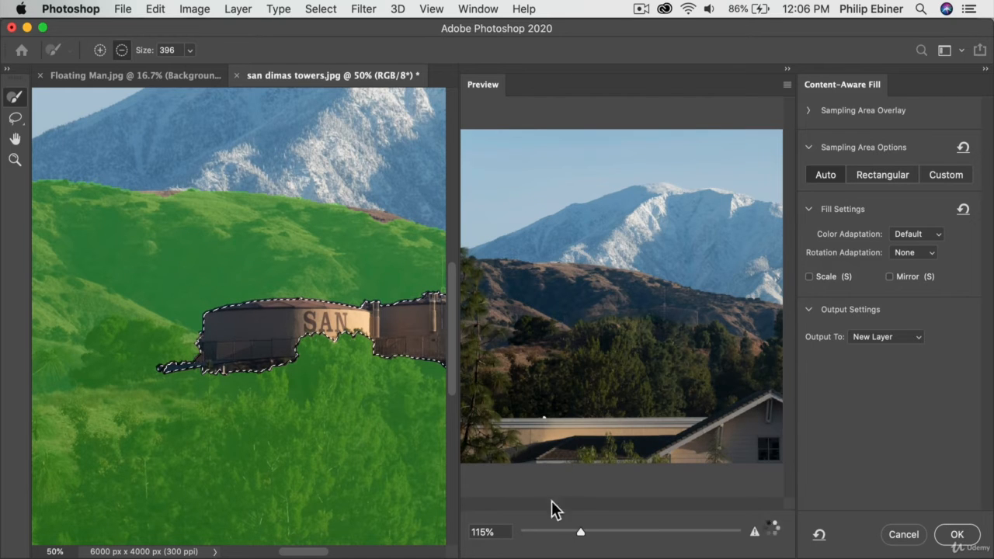
pyautogui.moveTo(580, 532); pyautogui.dragTo(541, 536)
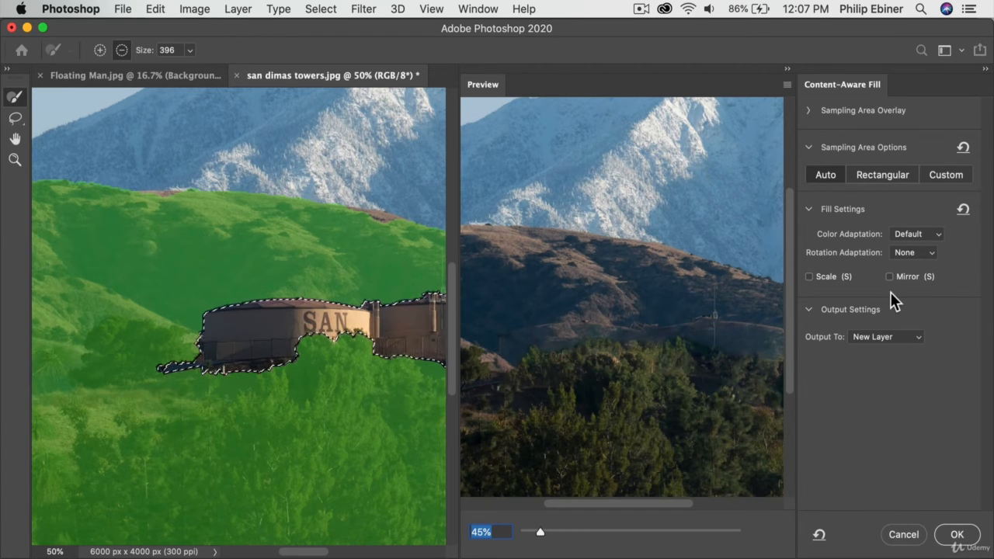
pyautogui.click(903, 534)
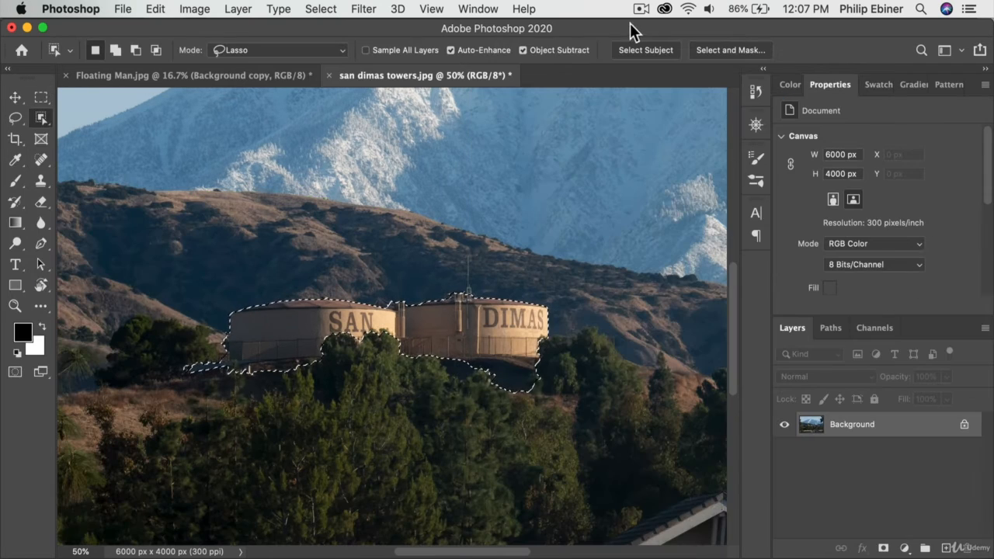
# Step: Refine the selection in Select and Mask by subtracting the dark ground below the DIMAS tower and the strip beside the SAN tower
pyautogui.click(714, 50)
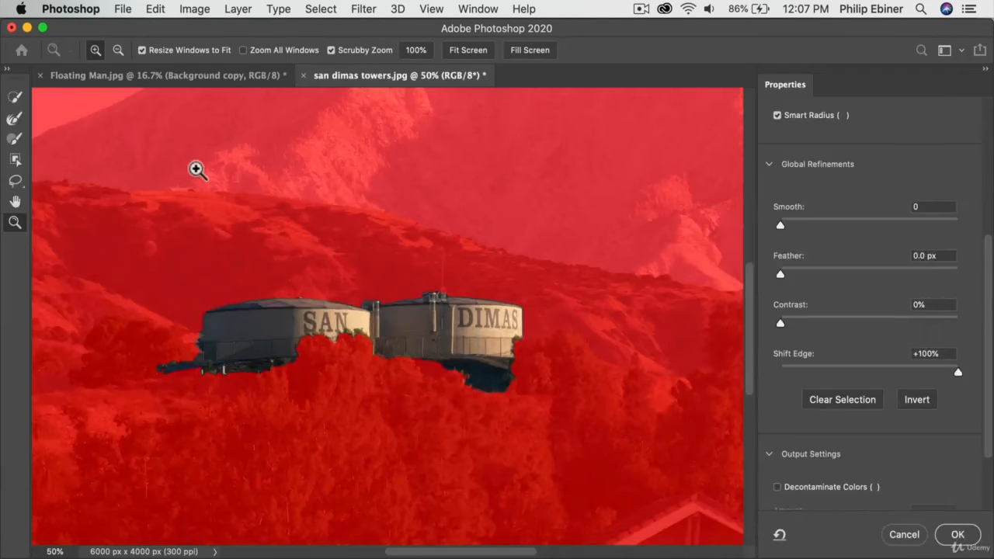
pyautogui.click(14, 98)
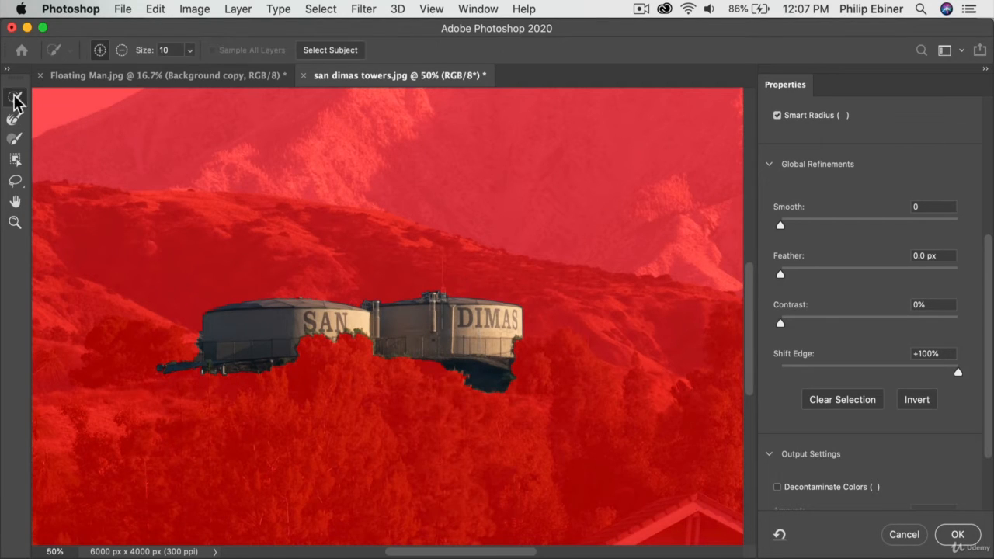
pyautogui.click(122, 51)
pyautogui.moveTo(508, 372)
pyautogui.mouseDown()
pyautogui.moveTo(451, 377)
pyautogui.moveTo(483, 401)
pyautogui.moveTo(503, 397)
pyautogui.moveTo(458, 390)
pyautogui.mouseUp()
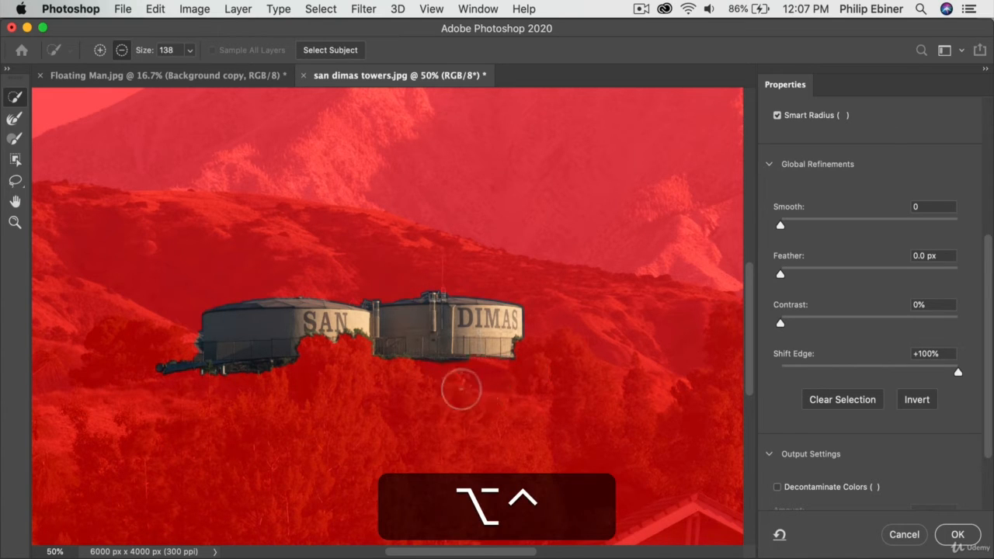
pyautogui.moveTo(151, 361)
pyautogui.mouseDown()
pyautogui.moveTo(163, 381)
pyautogui.moveTo(173, 355)
pyautogui.mouseUp()
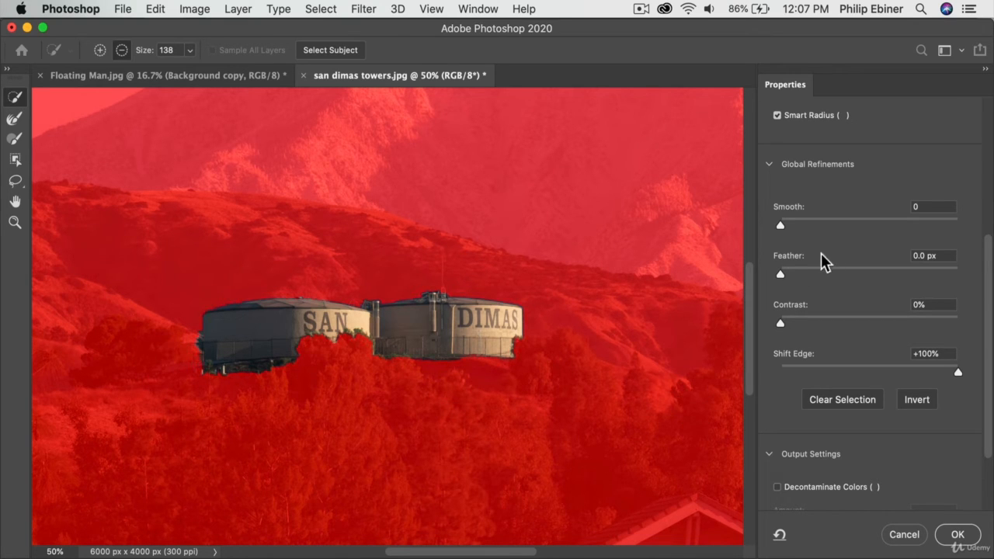
pyautogui.moveTo(955, 368); pyautogui.dragTo(868, 371)
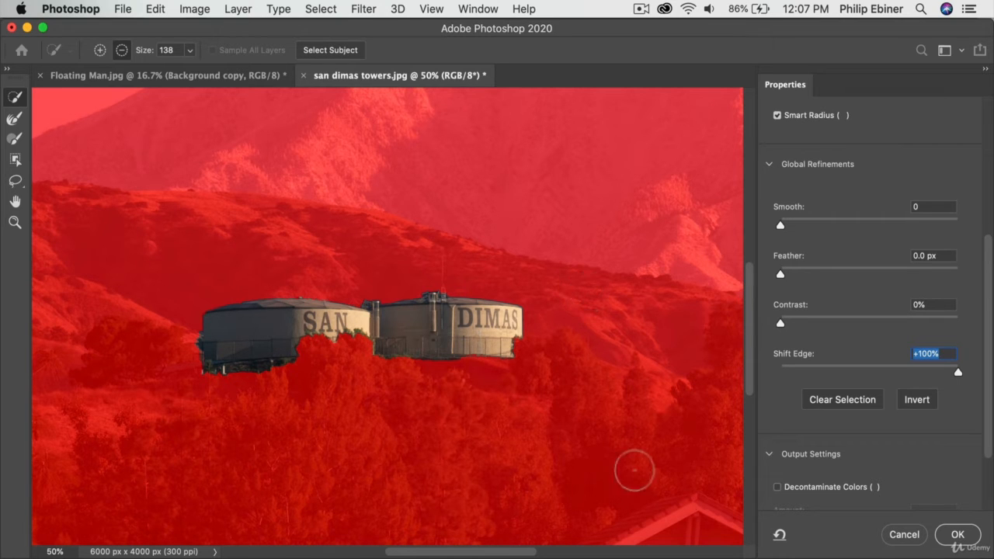
pyautogui.click(957, 535)
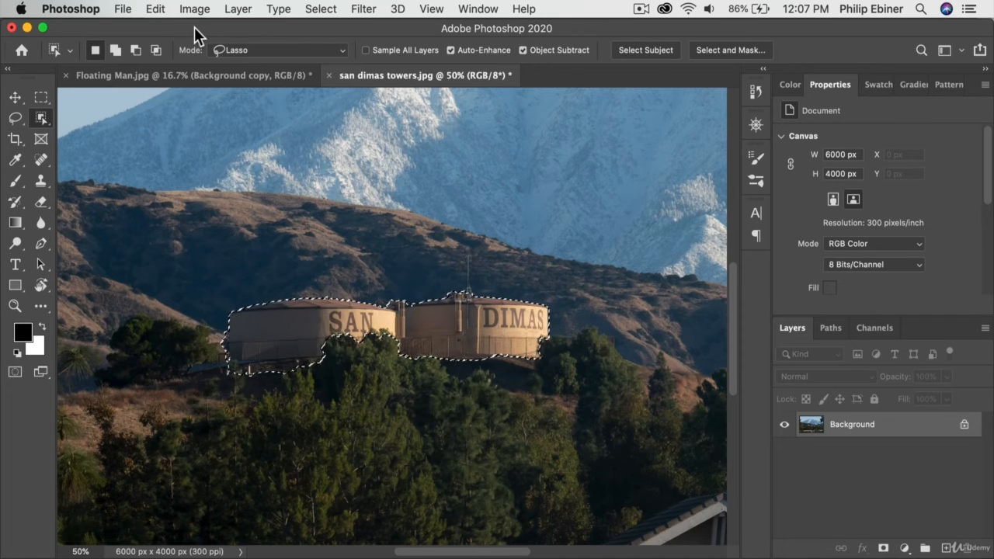
# Step: Start a Content-Aware Fill of the selected towers and set its Color Adaptation to Very High
pyautogui.click(159, 9)
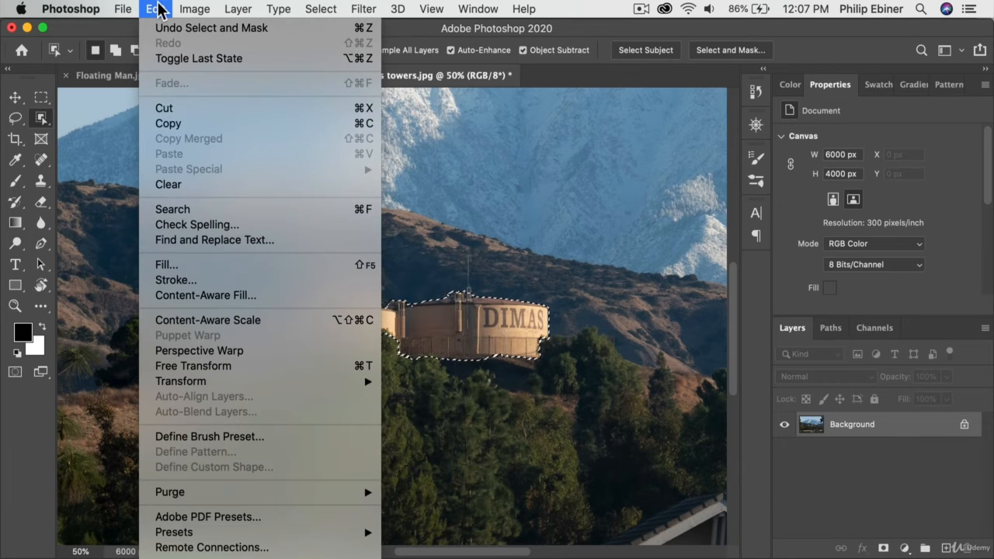
pyautogui.click(205, 295)
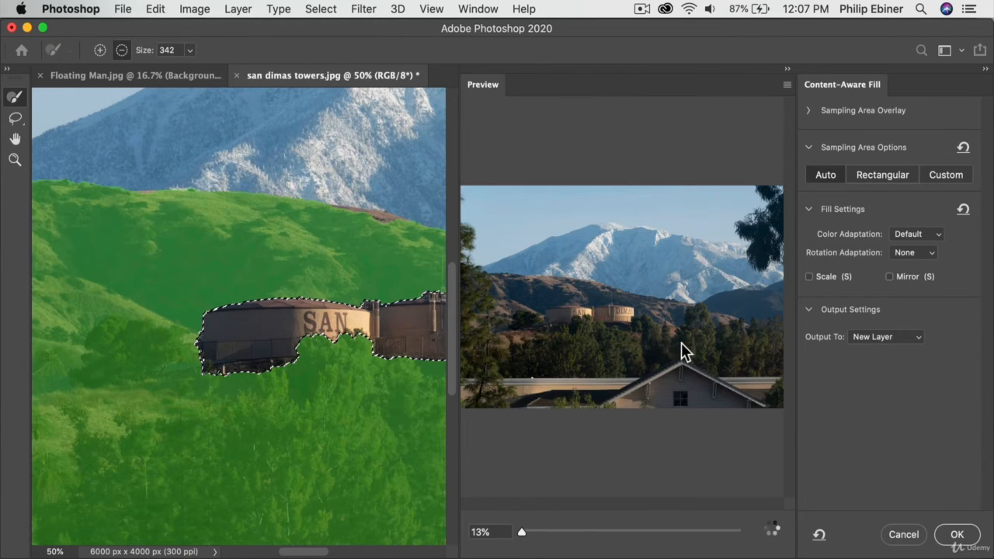
pyautogui.click(555, 529)
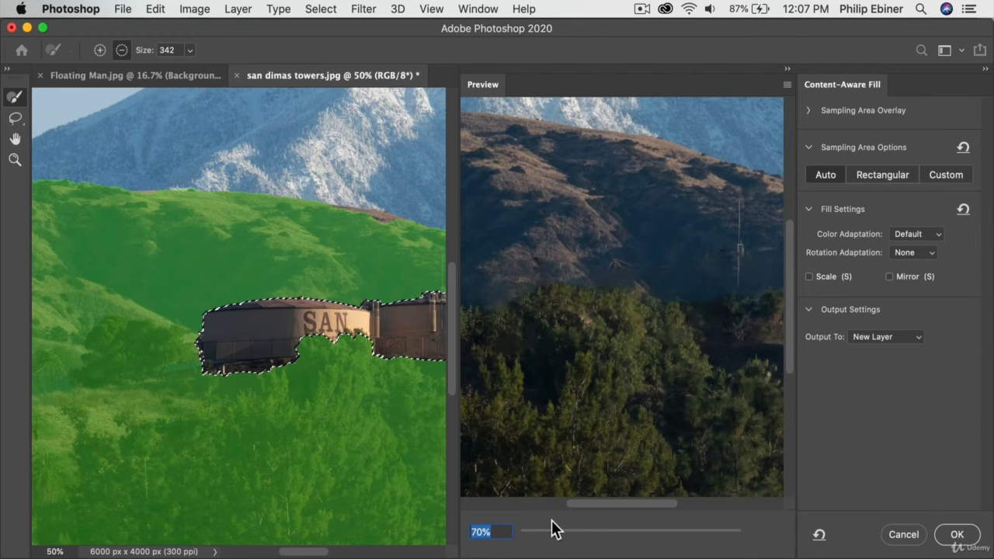
pyautogui.moveTo(554, 533); pyautogui.dragTo(542, 533)
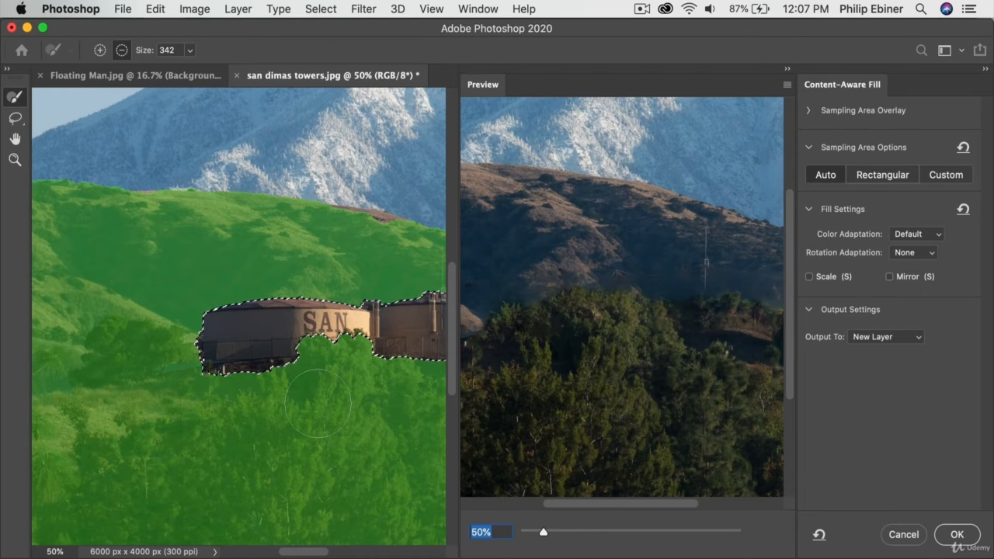
pyautogui.moveTo(316, 402); pyautogui.dragTo(167, 400)
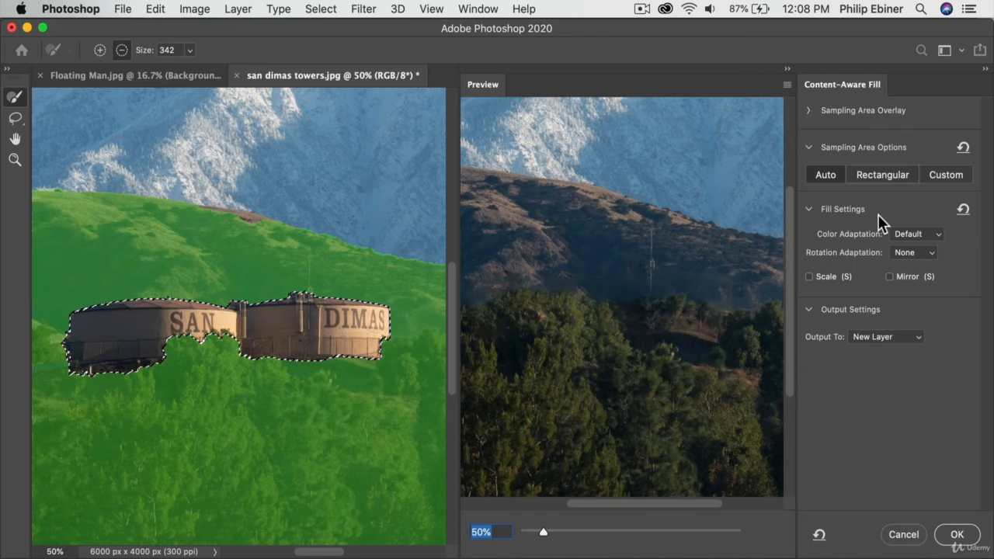
pyautogui.click(906, 234)
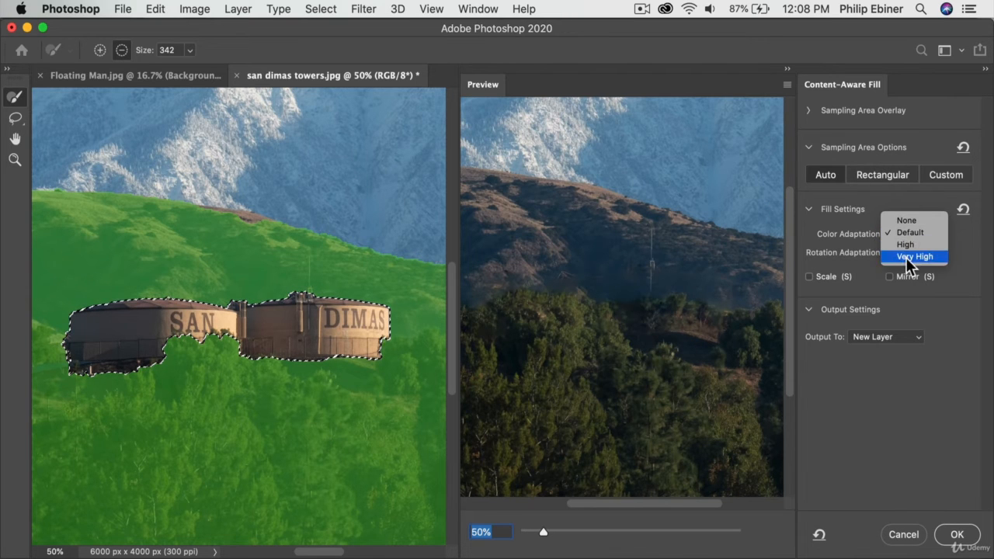
pyautogui.click(906, 257)
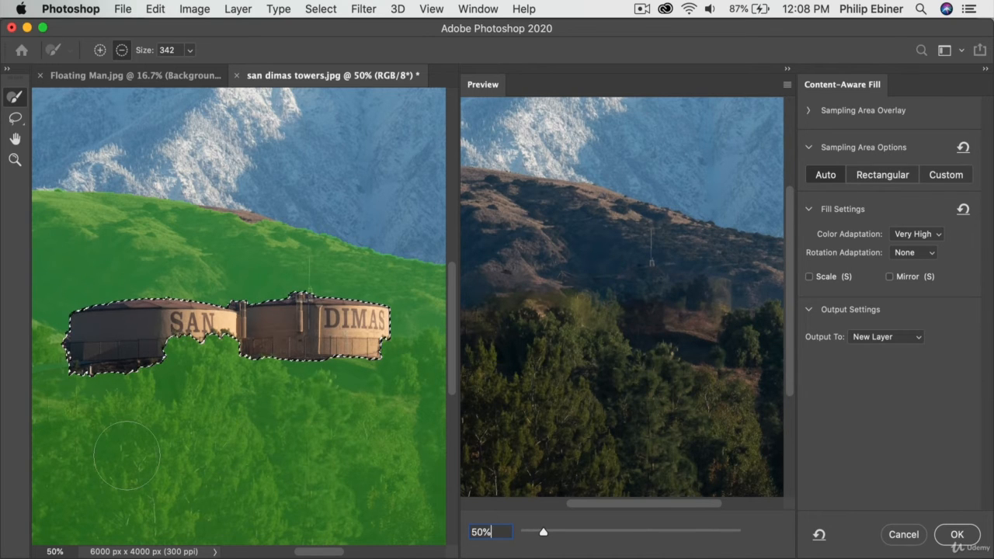
# Step: Brush the house roofs and walls below the trees out of the fill's sampling area
pyautogui.press('alt')
pyautogui.click(21, 164)
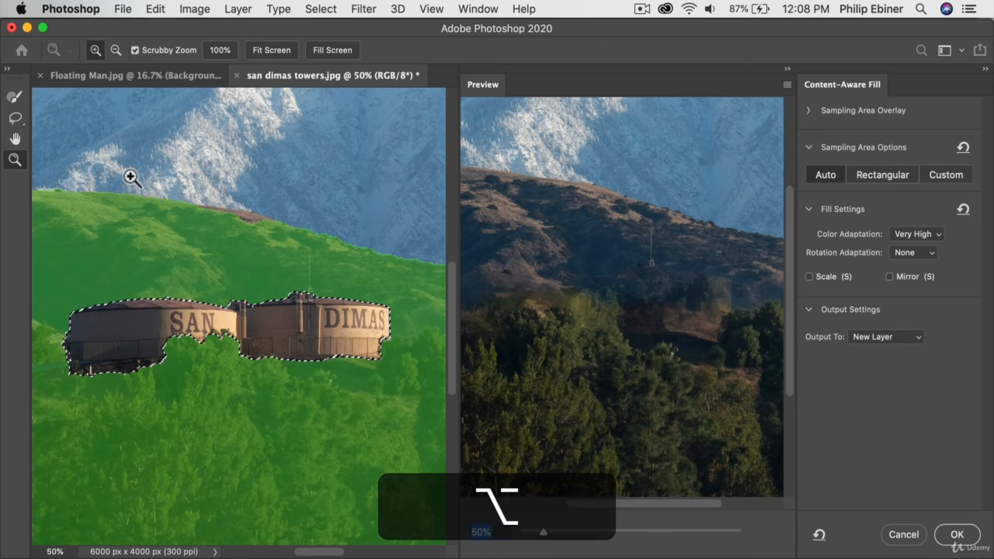
pyautogui.keyDown('alt'); pyautogui.click(253, 377); pyautogui.keyUp('alt')
pyautogui.keyDown('alt'); pyautogui.click(259, 383); pyautogui.keyUp('alt')
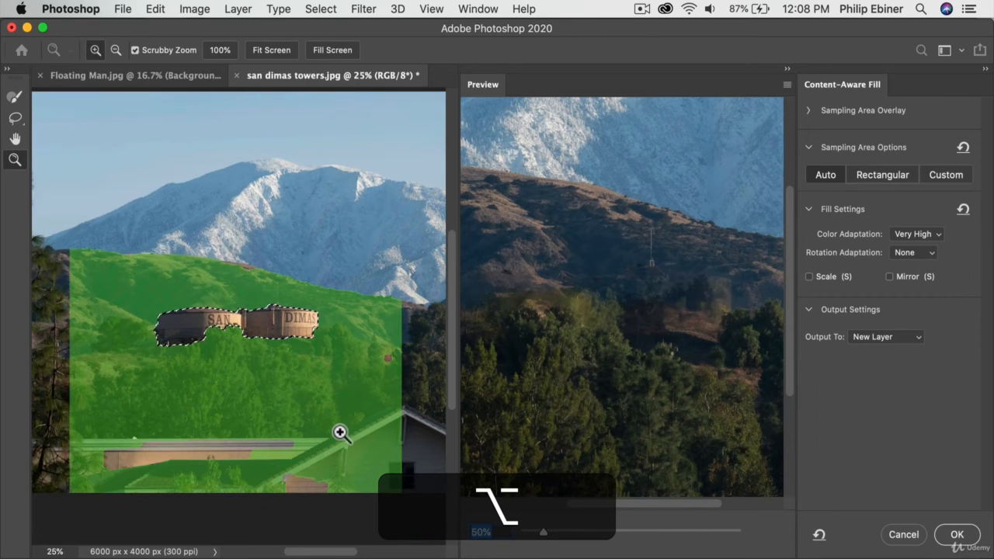
pyautogui.click(13, 95)
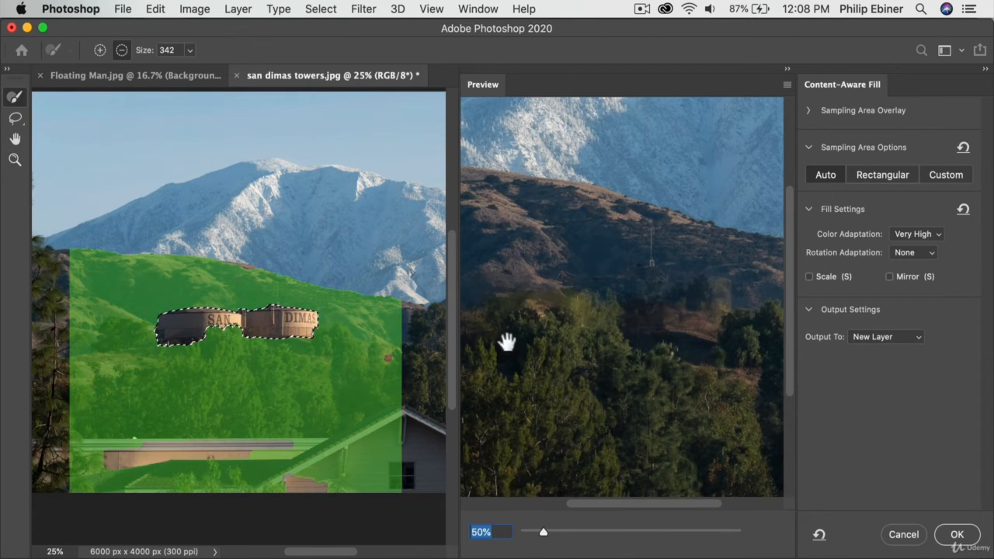
pyautogui.moveTo(410, 415)
pyautogui.mouseDown()
pyautogui.moveTo(277, 509)
pyautogui.moveTo(359, 456)
pyautogui.moveTo(441, 438)
pyautogui.moveTo(373, 481)
pyautogui.moveTo(402, 411)
pyautogui.moveTo(303, 469)
pyautogui.moveTo(222, 489)
pyautogui.moveTo(418, 484)
pyautogui.moveTo(410, 475)
pyautogui.moveTo(56, 490)
pyautogui.moveTo(54, 477)
pyautogui.moveTo(93, 444)
pyautogui.moveTo(227, 430)
pyautogui.moveTo(336, 456)
pyautogui.moveTo(72, 471)
pyautogui.mouseUp()
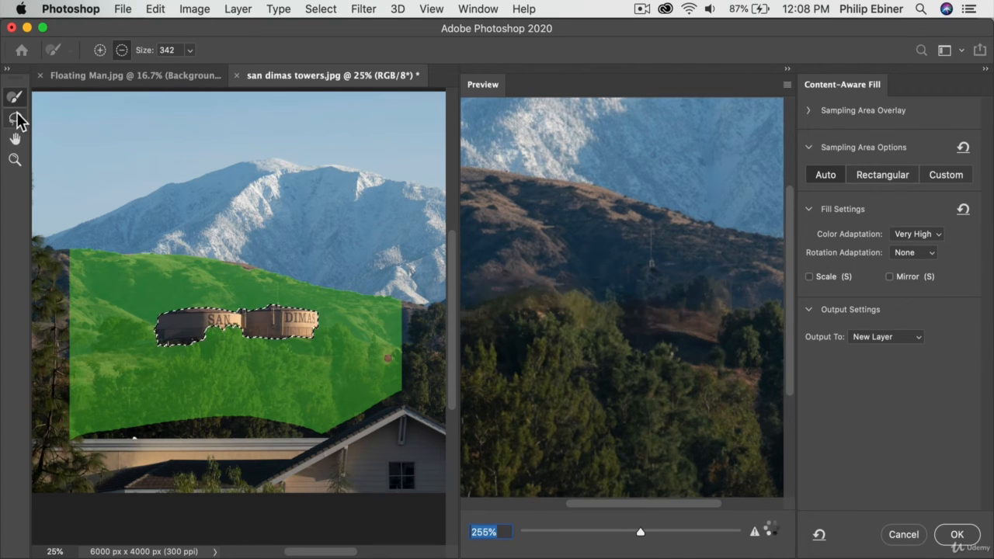
# Step: Add the hills and trees east of the towers to the sampling area and apply the fill to a new layer
pyautogui.click(100, 50)
pyautogui.press('space')
pyautogui.moveTo(325, 357)
pyautogui.mouseDown()
pyautogui.moveTo(421, 352)
pyautogui.moveTo(313, 342)
pyautogui.moveTo(421, 306)
pyautogui.moveTo(438, 340)
pyautogui.moveTo(413, 401)
pyautogui.moveTo(288, 376)
pyautogui.moveTo(419, 377)
pyautogui.moveTo(454, 391)
pyautogui.moveTo(431, 413)
pyautogui.moveTo(324, 374)
pyautogui.moveTo(309, 330)
pyautogui.moveTo(458, 301)
pyautogui.moveTo(404, 335)
pyautogui.moveTo(438, 330)
pyautogui.moveTo(322, 328)
pyautogui.moveTo(400, 343)
pyautogui.mouseUp()
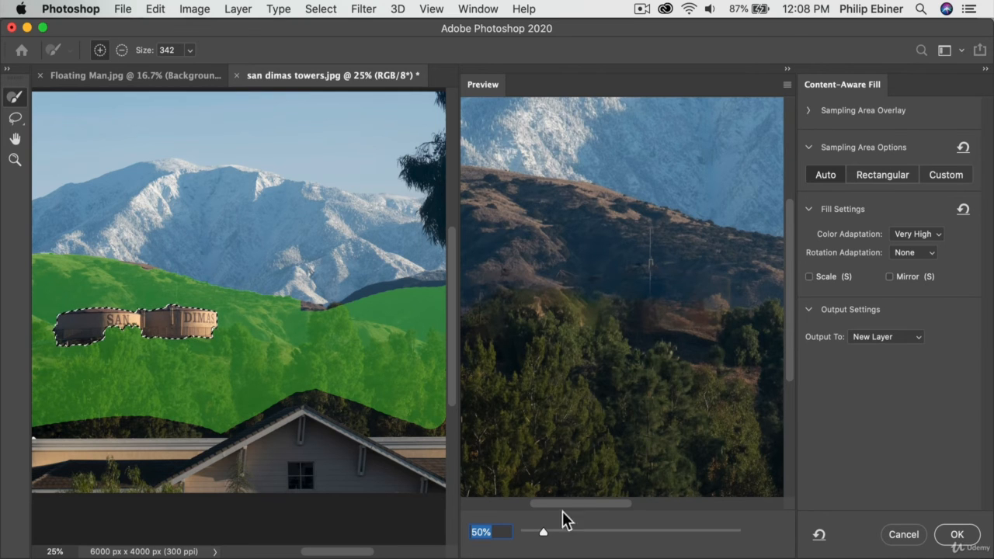
pyautogui.moveTo(542, 536); pyautogui.dragTo(528, 535)
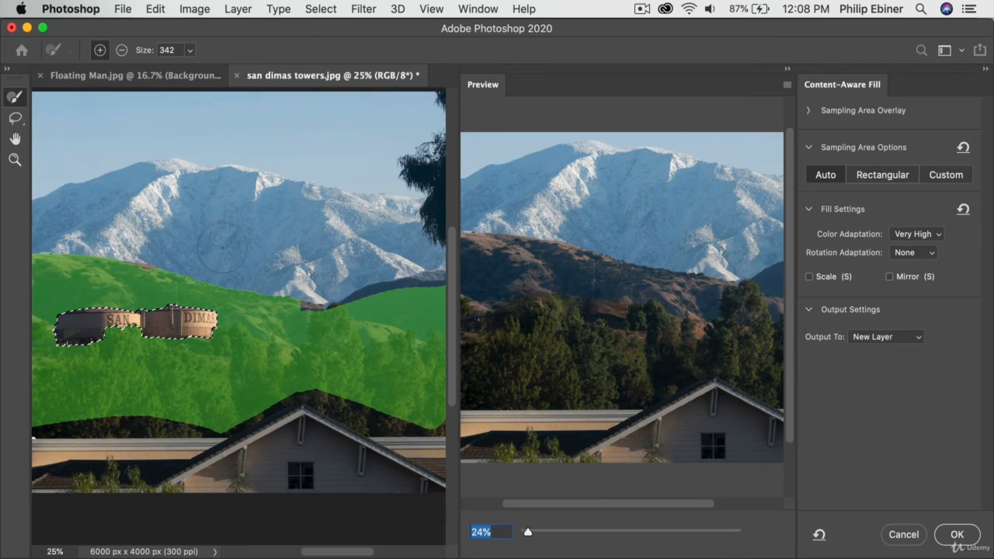
pyautogui.click(957, 534)
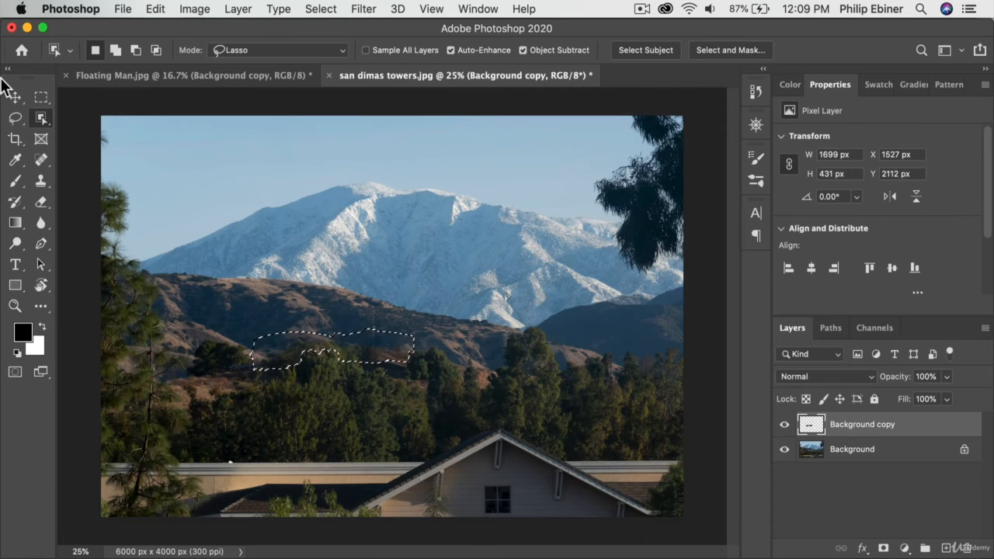
# Step: Clear the selection and compare the photo with the Background copy layer hidden and shown
pyautogui.click(41, 97)
pyautogui.click(217, 250)
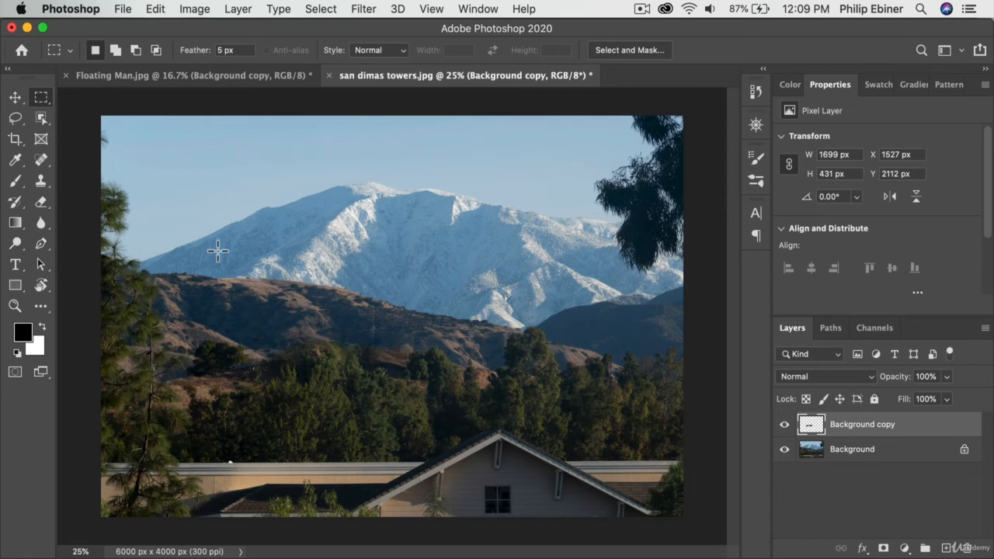
pyautogui.click(784, 425)
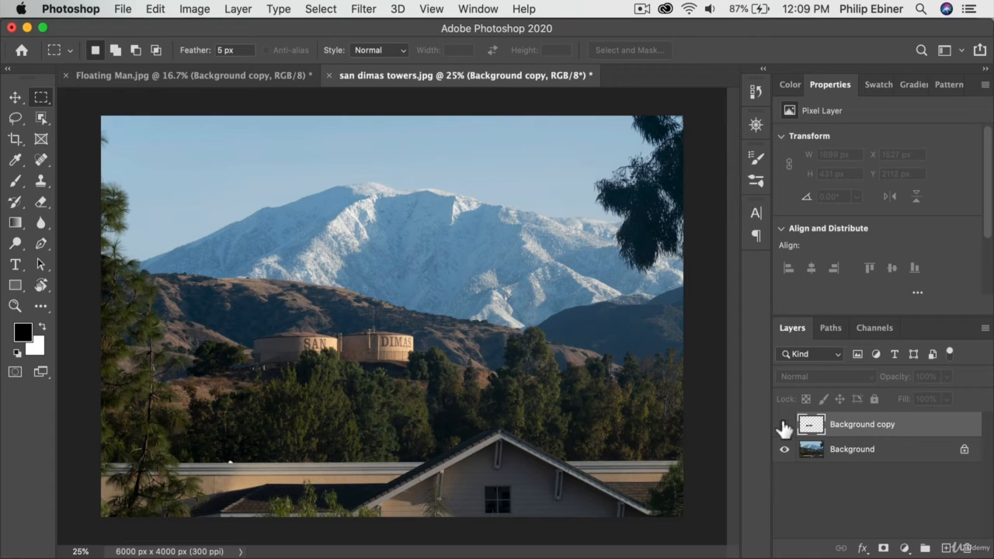
pyautogui.click(784, 424)
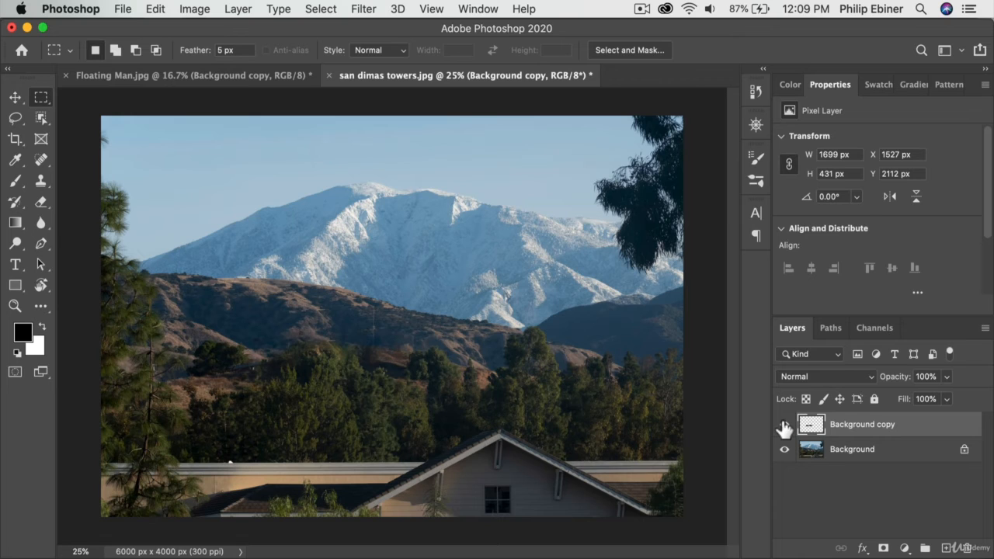
# Step: Set up the Clone Stamp with a brush size of 252 and sample the clean hillside east of the filled area
pyautogui.click(47, 198)
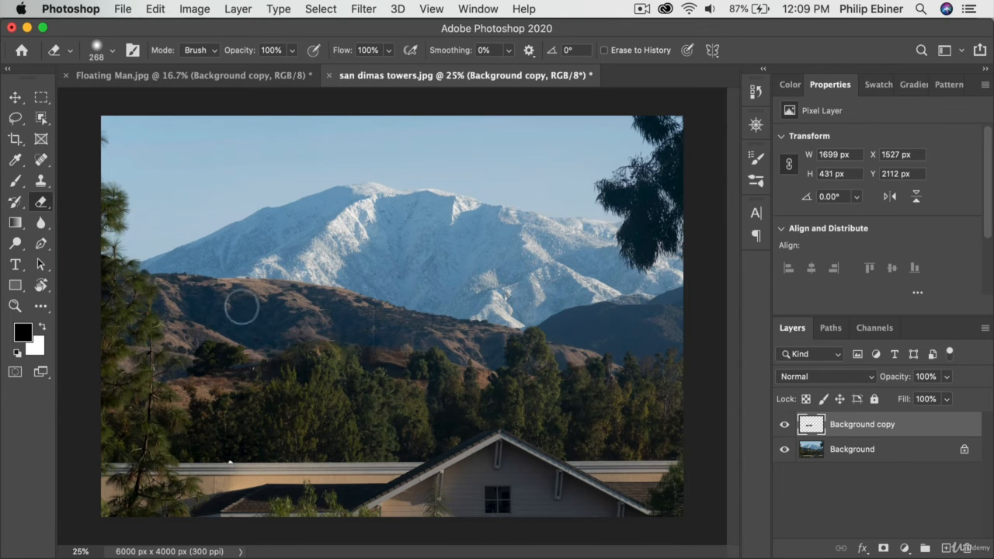
pyautogui.press('z')
pyautogui.click(427, 359)
pyautogui.click(429, 361)
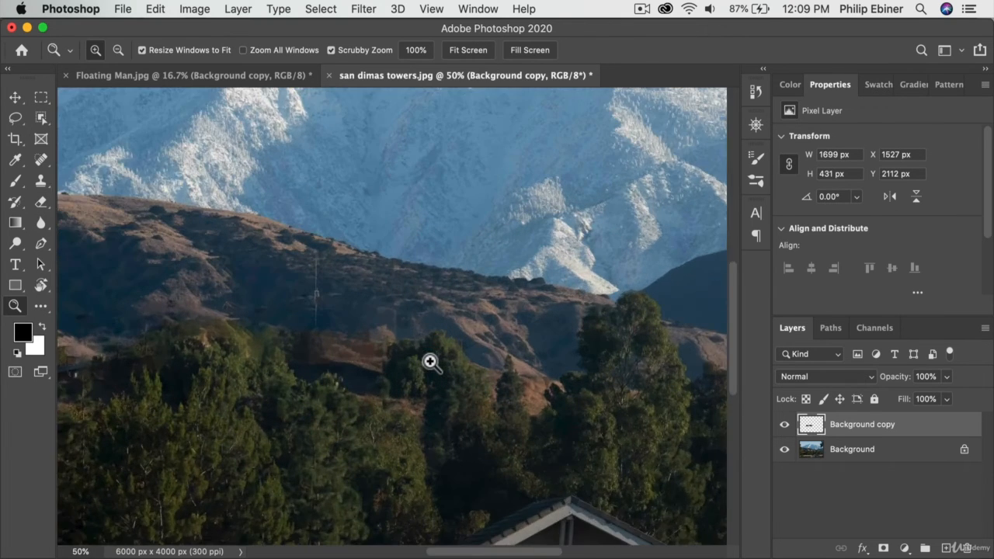
pyautogui.click(430, 361)
pyautogui.click(318, 320)
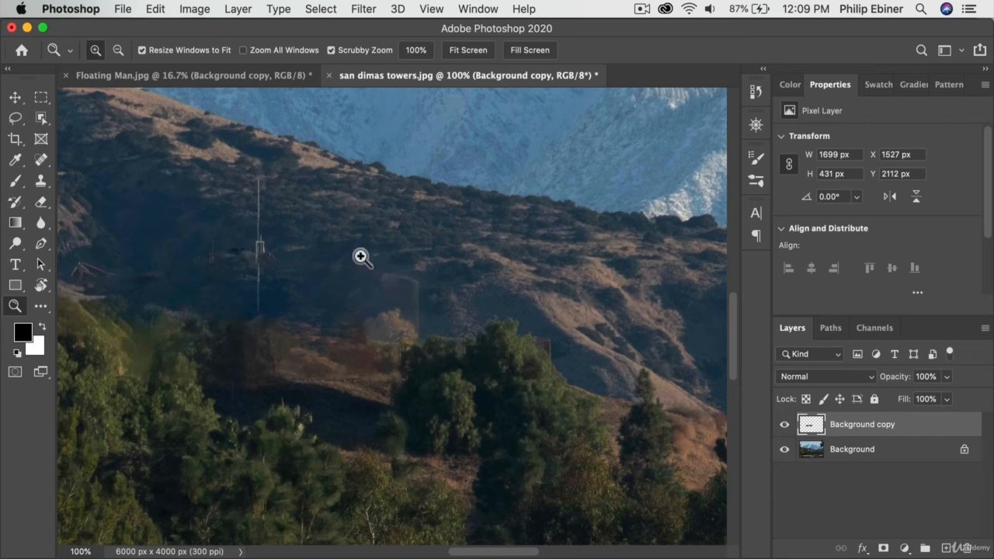
pyautogui.click(40, 183)
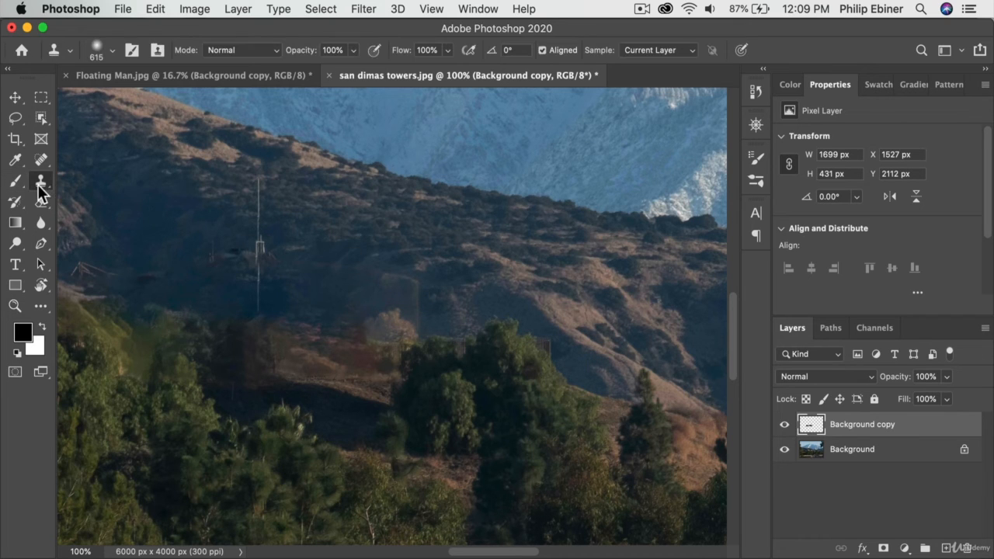
pyautogui.moveTo(555, 312); pyautogui.dragTo(413, 324)
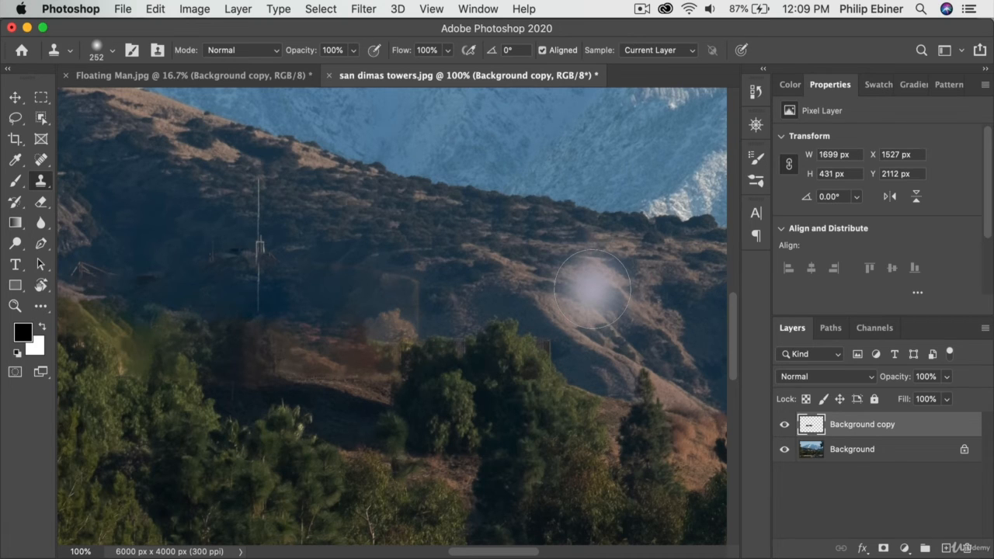
pyautogui.press('alt')
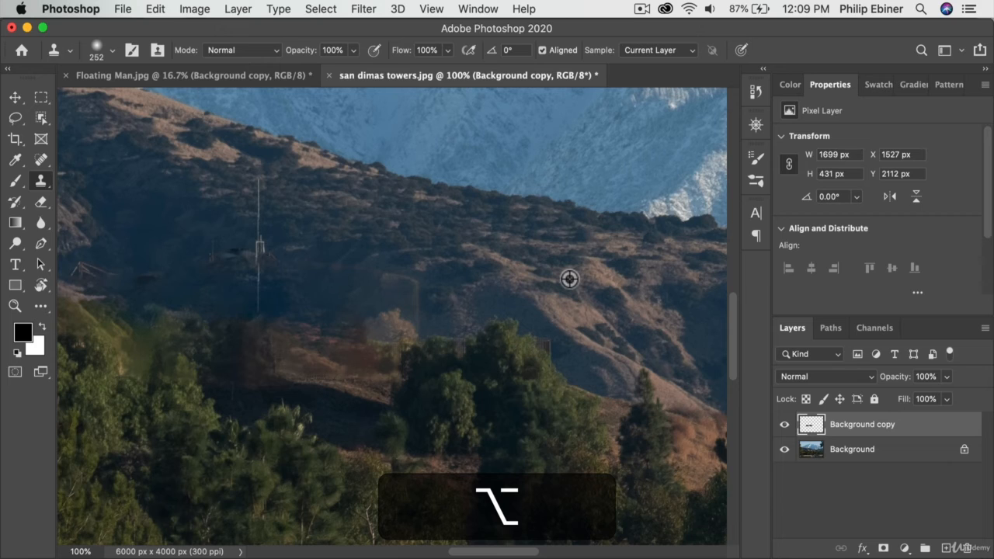
pyautogui.keyDown('alt'); pyautogui.click(567, 262); pyautogui.keyUp('alt')
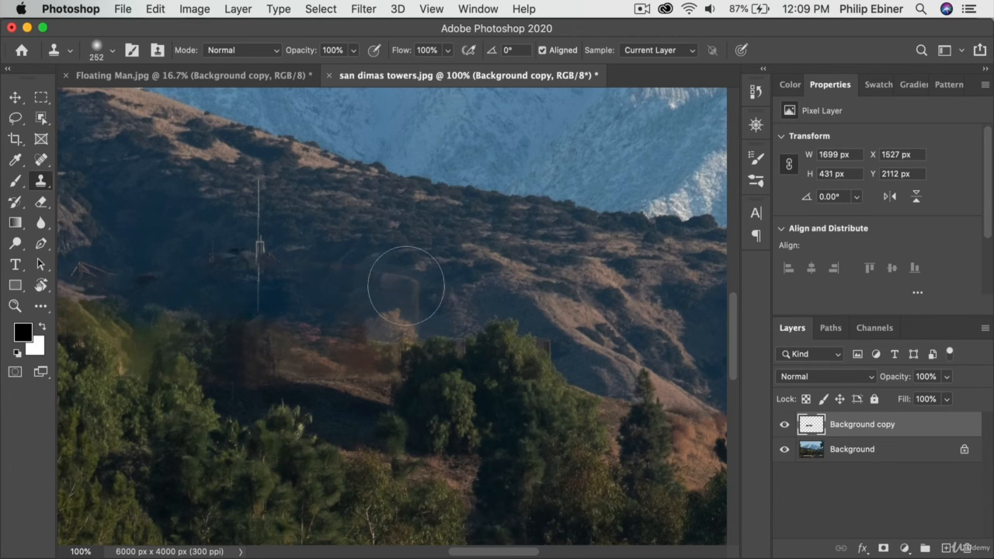
# Step: Duplicate the Background and Background copy layers, merge the two duplicates into one layer, and activate the Clone Stamp
pyautogui.click(868, 458)
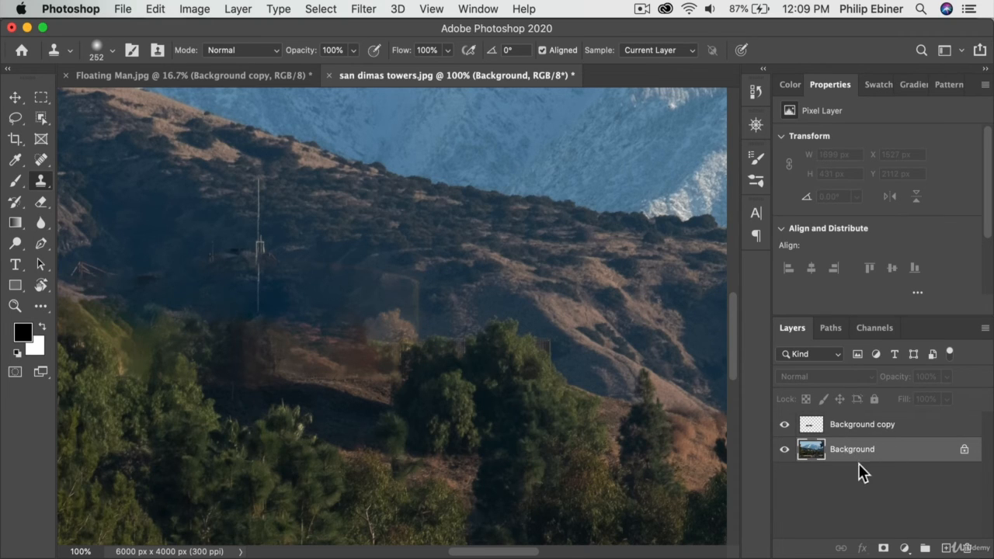
pyautogui.keyDown('shift'); pyautogui.click(868, 436); pyautogui.keyUp('shift')
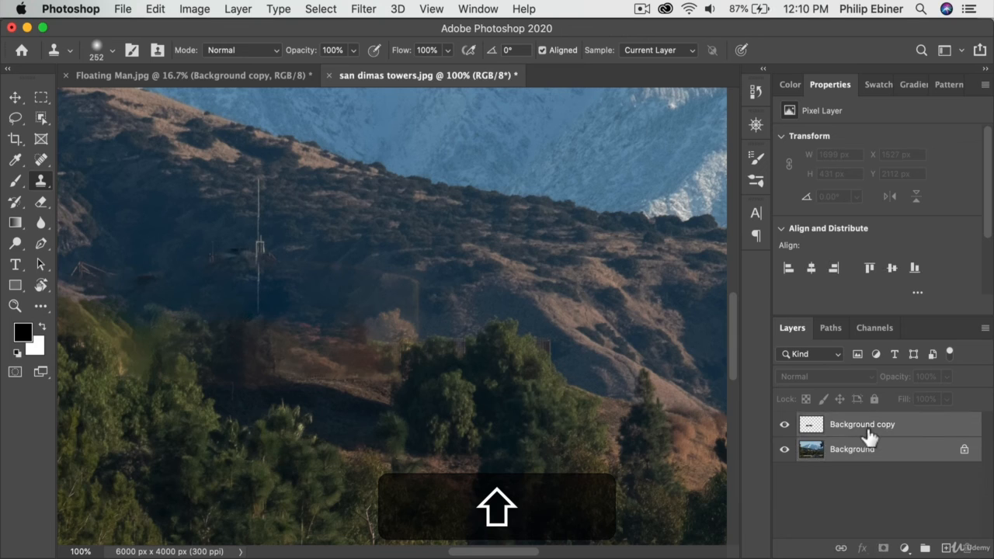
pyautogui.rightClick(867, 427)
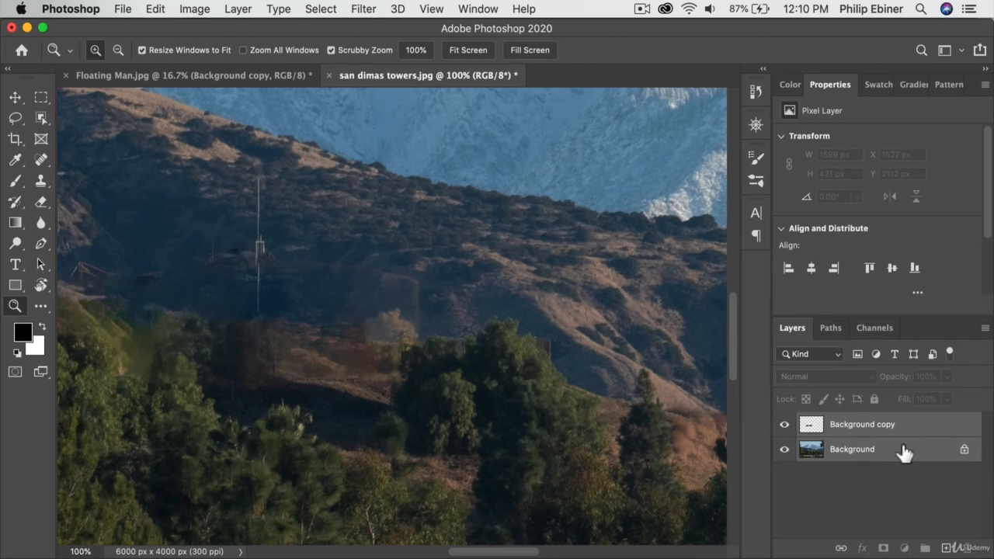
pyautogui.moveTo(932, 449); pyautogui.dragTo(945, 547)
pyautogui.rightClick(858, 440)
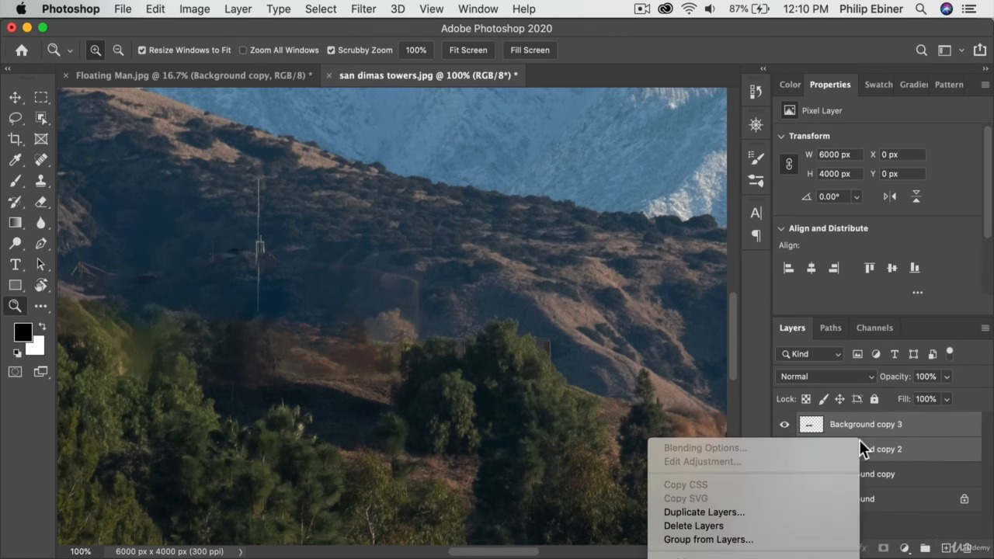
pyautogui.scroll(-10, 785, 509)
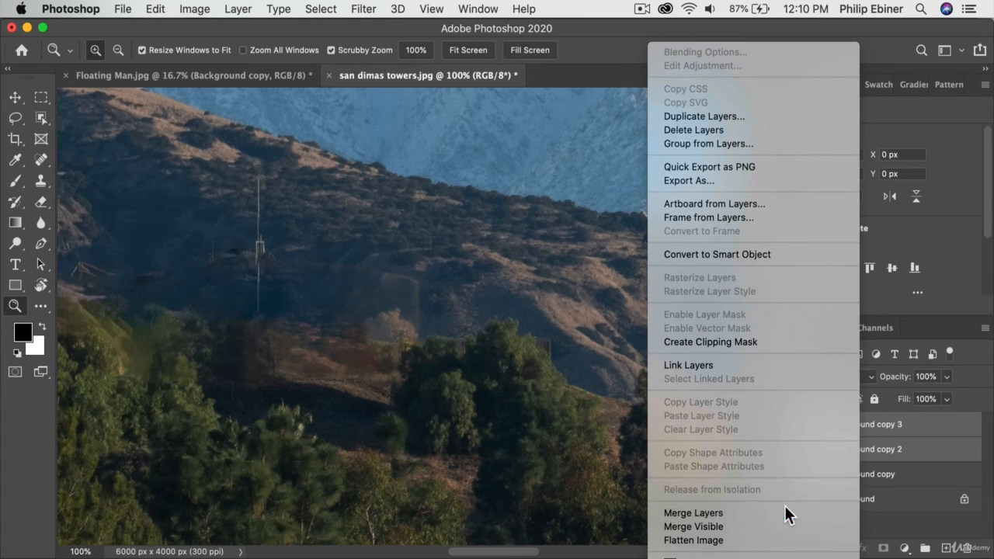
pyautogui.click(785, 506)
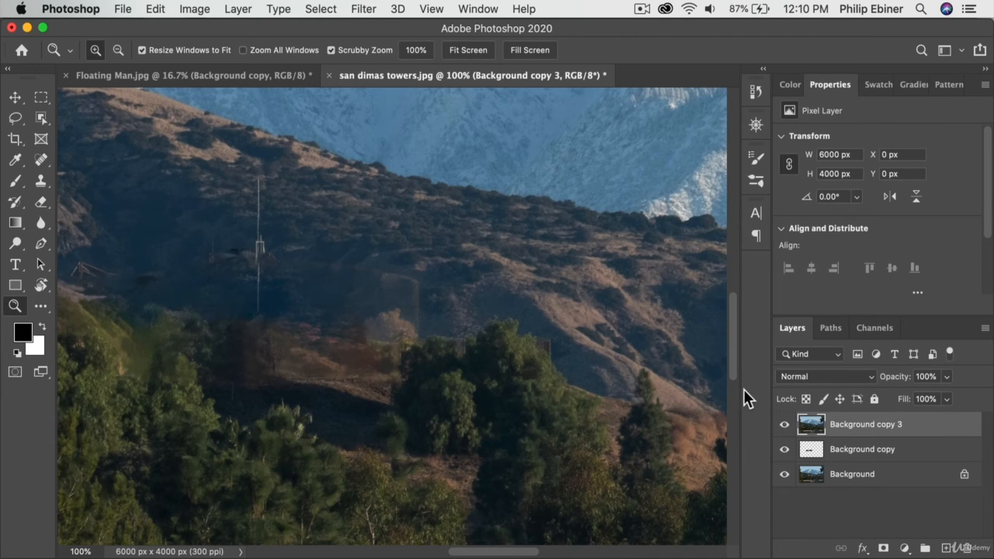
pyautogui.click(39, 182)
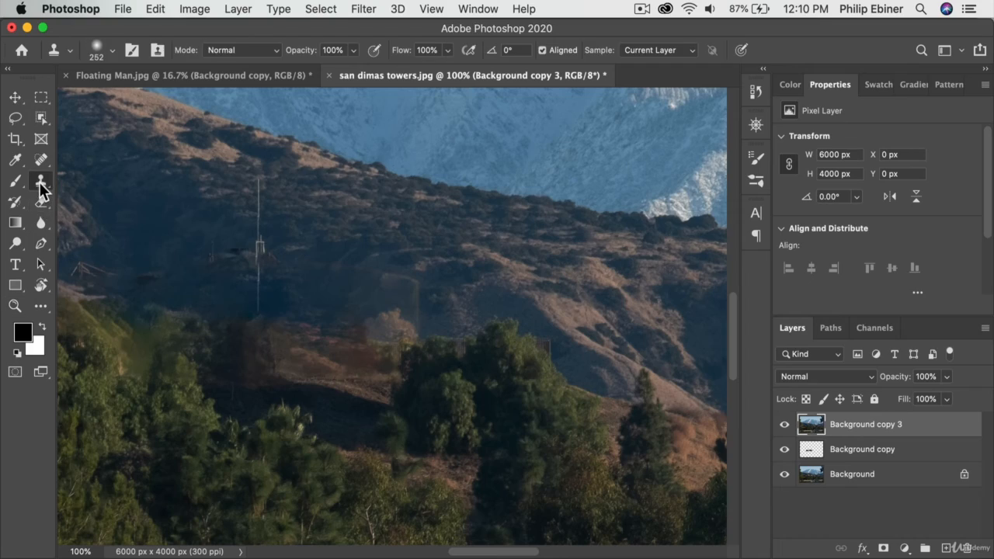
# Step: View the content-aware fill layer on its own with the Background and merged layers hidden, and show the merged layer again
pyautogui.click(784, 423)
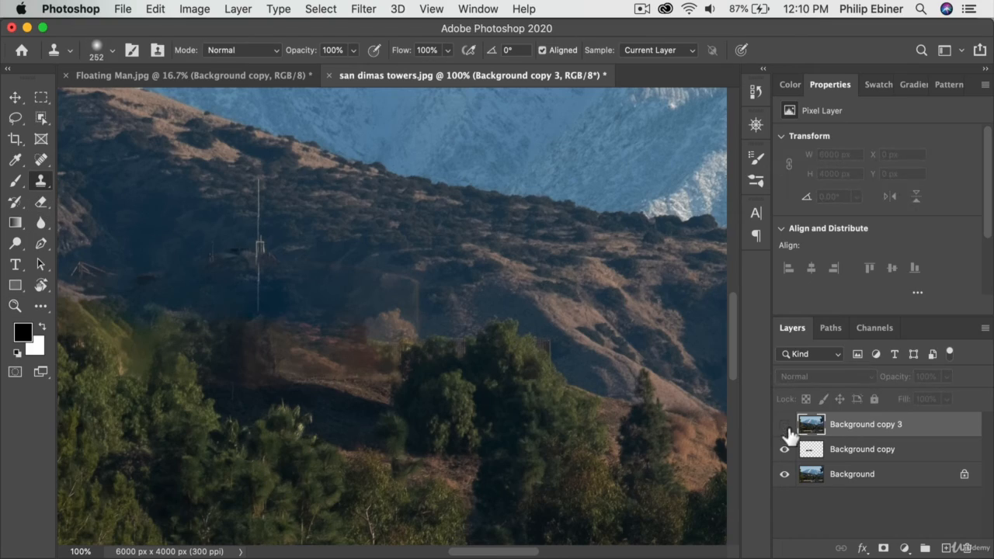
pyautogui.click(784, 473)
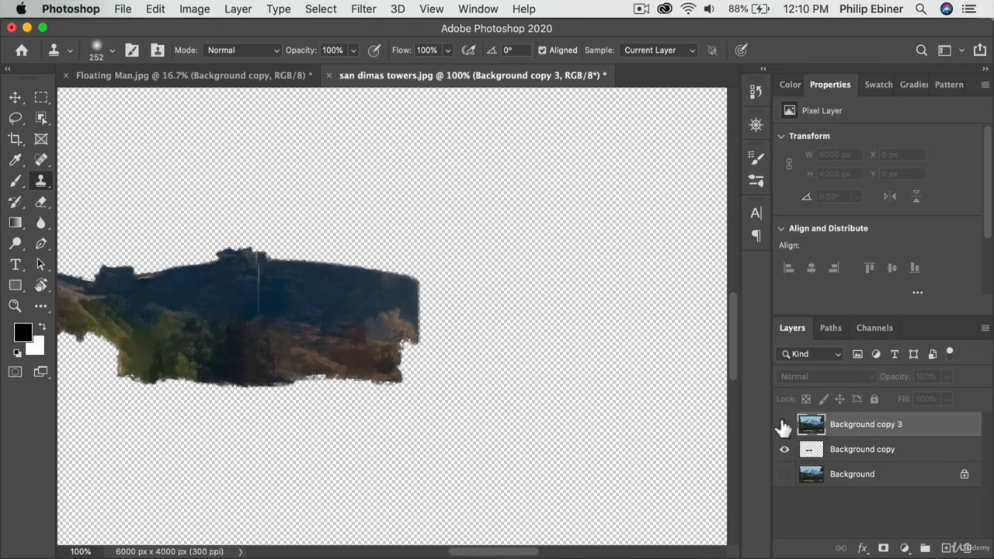
pyautogui.click(854, 454)
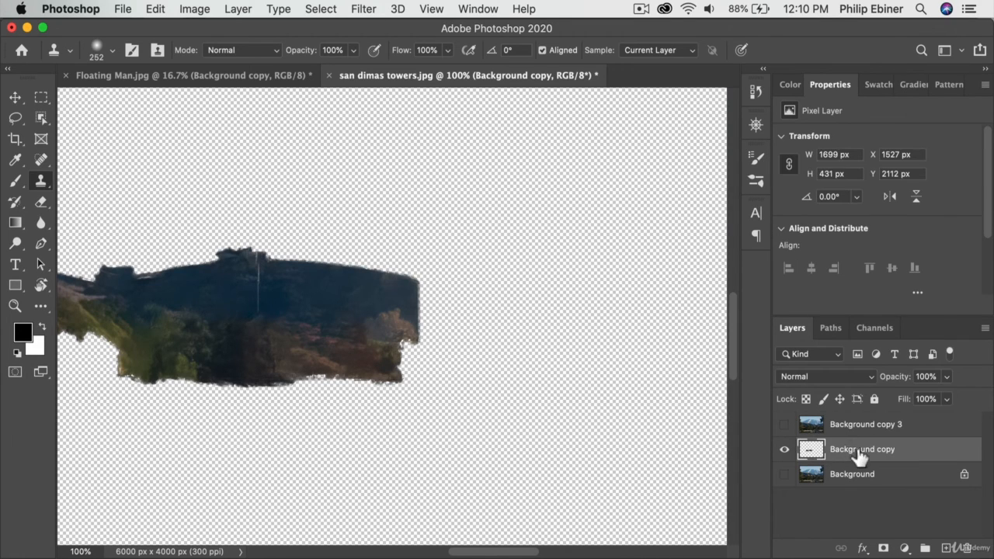
pyautogui.click(784, 425)
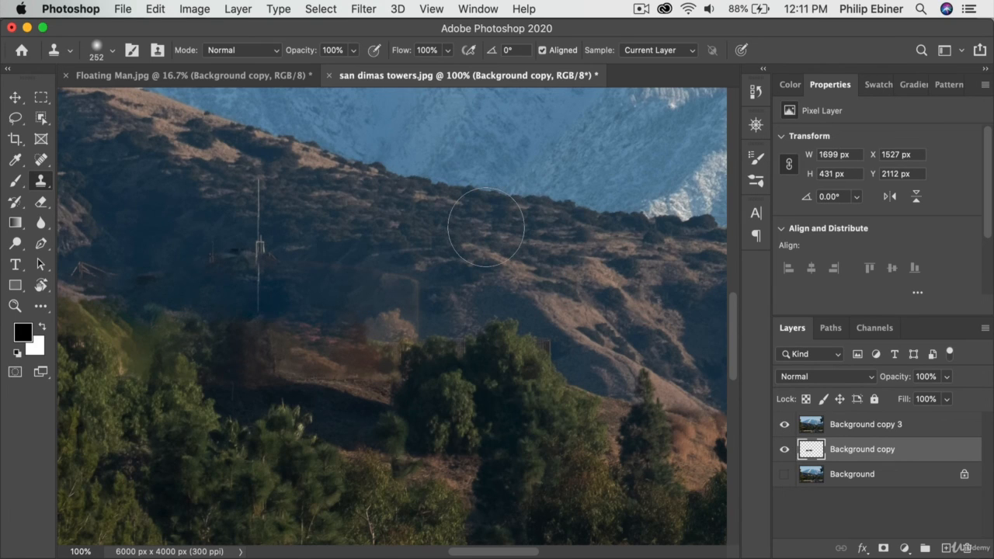
# Step: Clone clean hillside over the visible seam at the fill's east end on the Background copy 3 layer
pyautogui.click(885, 424)
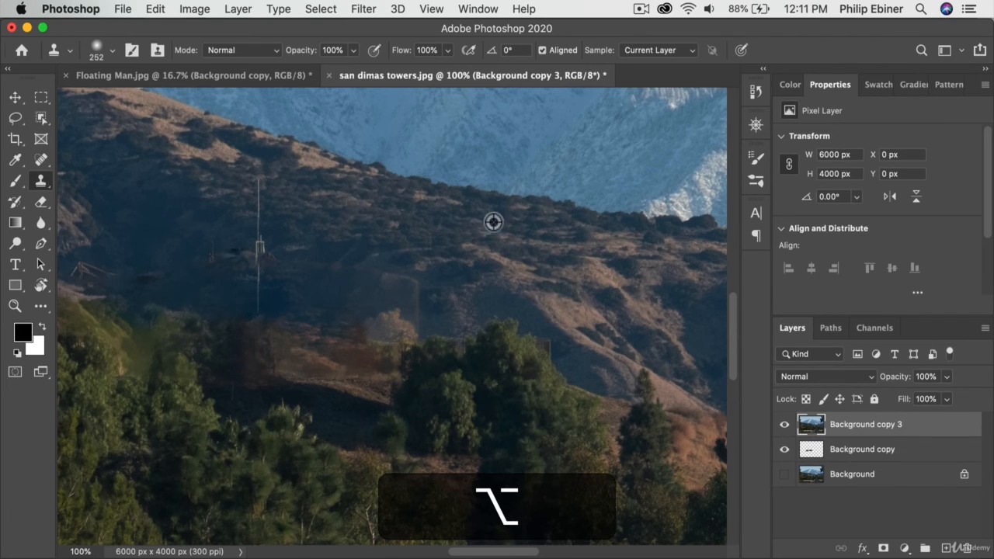
pyautogui.keyDown('alt'); pyautogui.click(522, 253); pyautogui.keyUp('alt')
pyautogui.moveTo(404, 290); pyautogui.dragTo(398, 297)
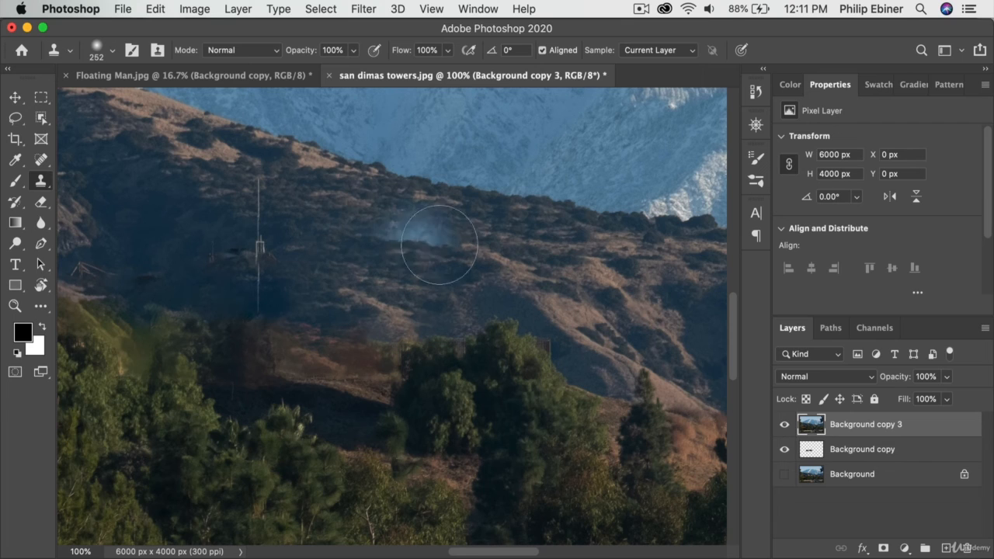
pyautogui.press('alt')
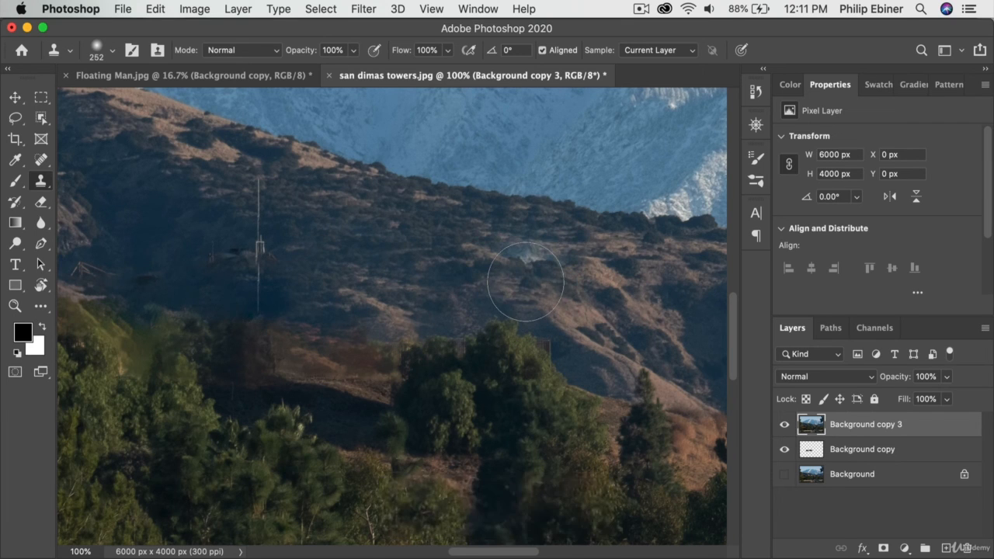
pyautogui.moveTo(525, 282)
pyautogui.mouseDown()
pyautogui.moveTo(457, 290)
pyautogui.moveTo(473, 293)
pyautogui.mouseUp()
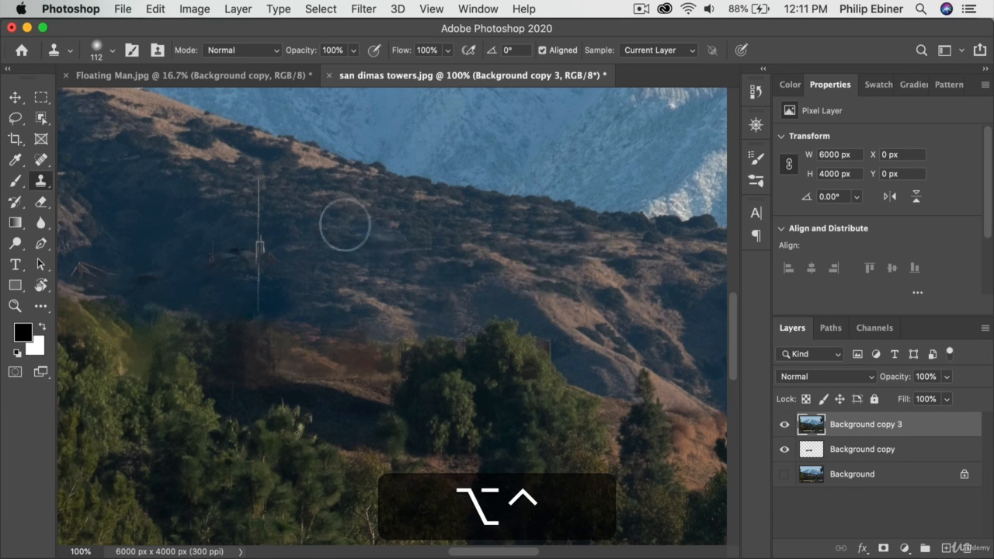
# Step: Reduce the Clone Stamp brush to 75 and clone hillside over the upper part of the antenna mast
pyautogui.moveTo(300, 257); pyautogui.dragTo(288, 259)
pyautogui.keyDown('alt'); pyautogui.click(260, 247); pyautogui.keyUp('alt')
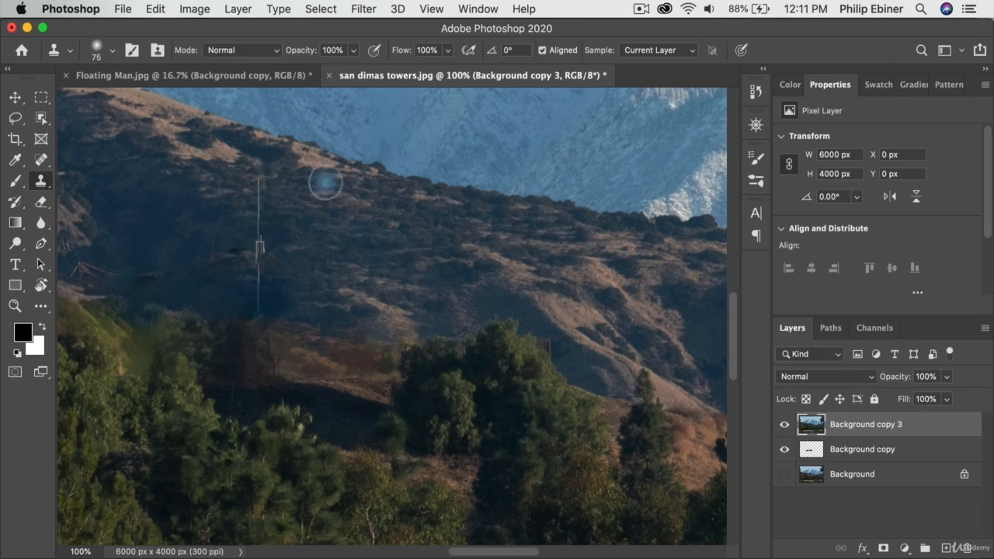
pyautogui.press('alt')
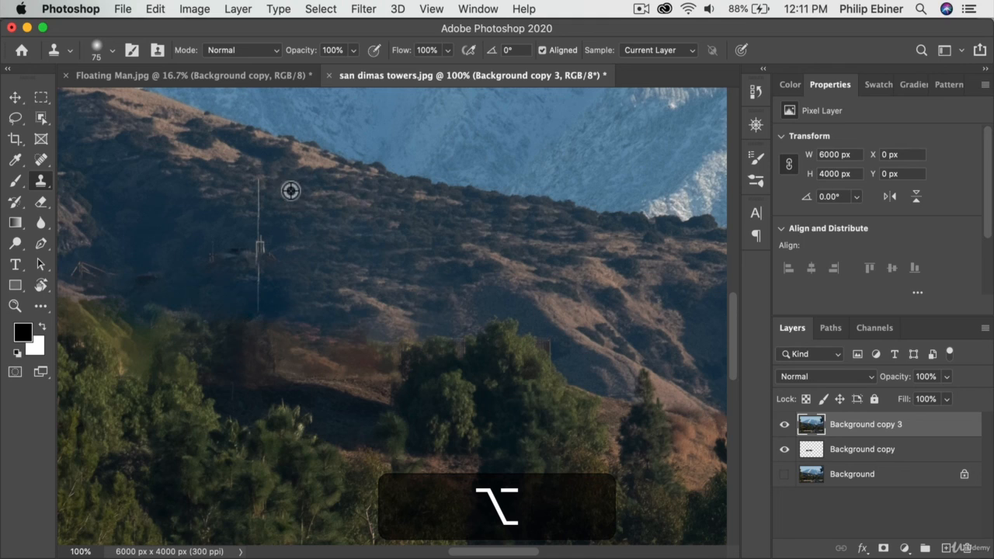
pyautogui.keyDown('alt'); pyautogui.click(291, 183); pyautogui.keyUp('alt')
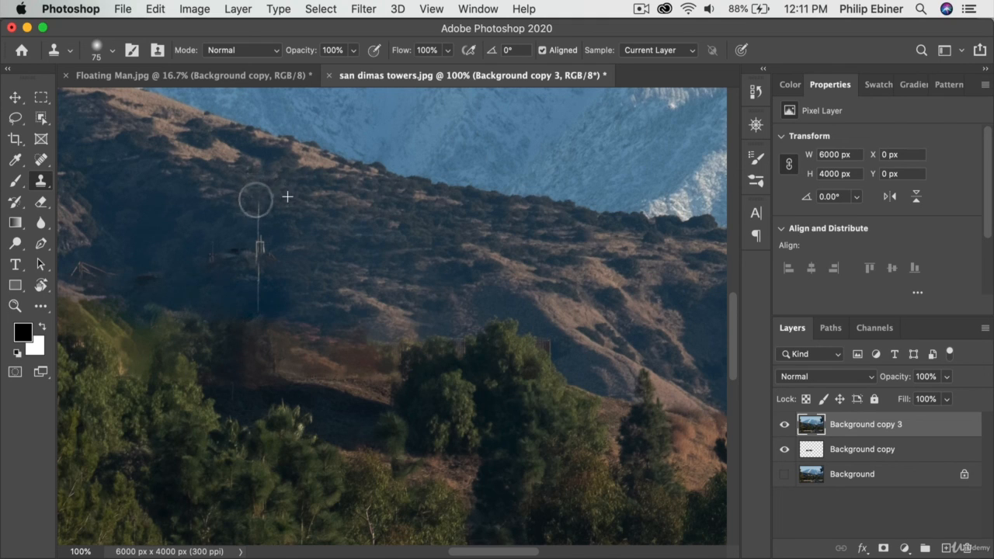
pyautogui.moveTo(257, 224)
pyautogui.mouseDown()
pyautogui.moveTo(255, 256)
pyautogui.moveTo(377, 259)
pyautogui.mouseUp()
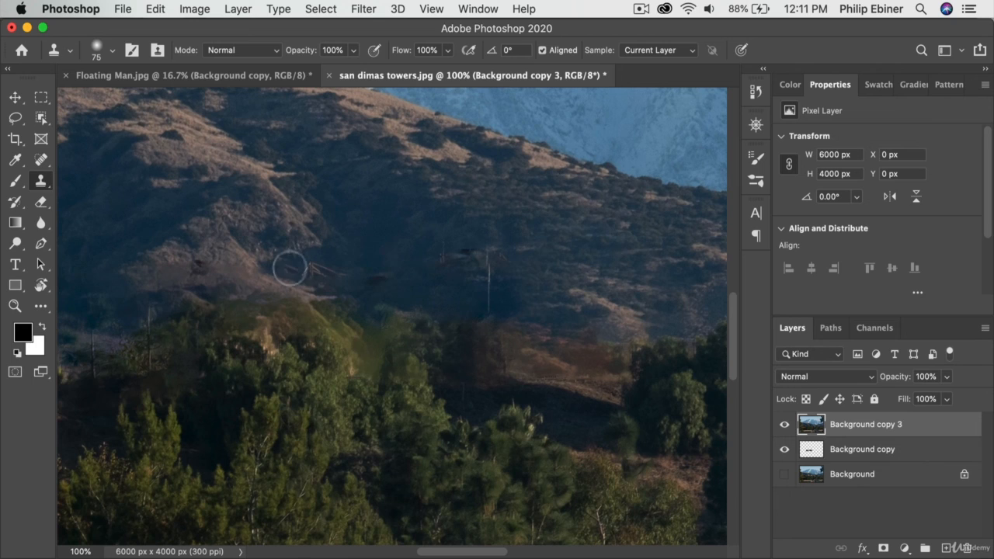
# Step: Clone hillside texture over the leftover tower fragments and dark spots on the slope west of the mast
pyautogui.press('alt')
pyautogui.keyDown('alt'); pyautogui.click(264, 271); pyautogui.keyUp('alt')
pyautogui.moveTo(298, 271)
pyautogui.mouseDown()
pyautogui.moveTo(320, 261)
pyautogui.moveTo(304, 268)
pyautogui.moveTo(389, 275)
pyautogui.mouseUp()
pyautogui.keyDown('alt'); pyautogui.click(364, 236); pyautogui.keyUp('alt')
pyautogui.keyDown('alt'); pyautogui.click(366, 240); pyautogui.keyUp('alt')
pyautogui.keyDown('alt'); pyautogui.click(392, 233); pyautogui.keyUp('alt')
pyautogui.moveTo(451, 260); pyautogui.dragTo(470, 256)
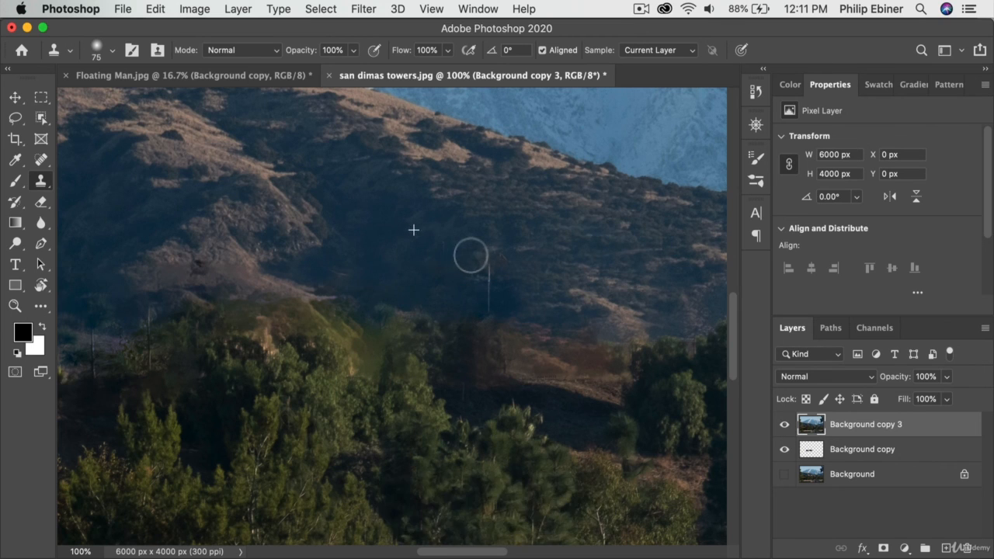
pyautogui.keyDown('alt'); pyautogui.click(212, 239); pyautogui.keyUp('alt')
pyautogui.moveTo(198, 265); pyautogui.dragTo(187, 267)
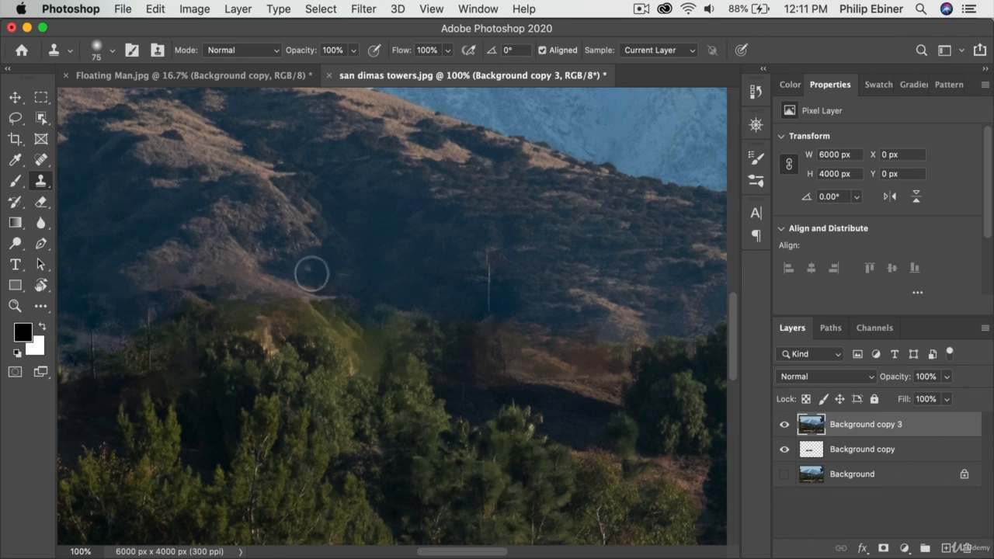
# Step: Examine the retouched hillside up close and against the rest of the photo at 33.33% magnification
pyautogui.moveTo(563, 306); pyautogui.dragTo(416, 295)
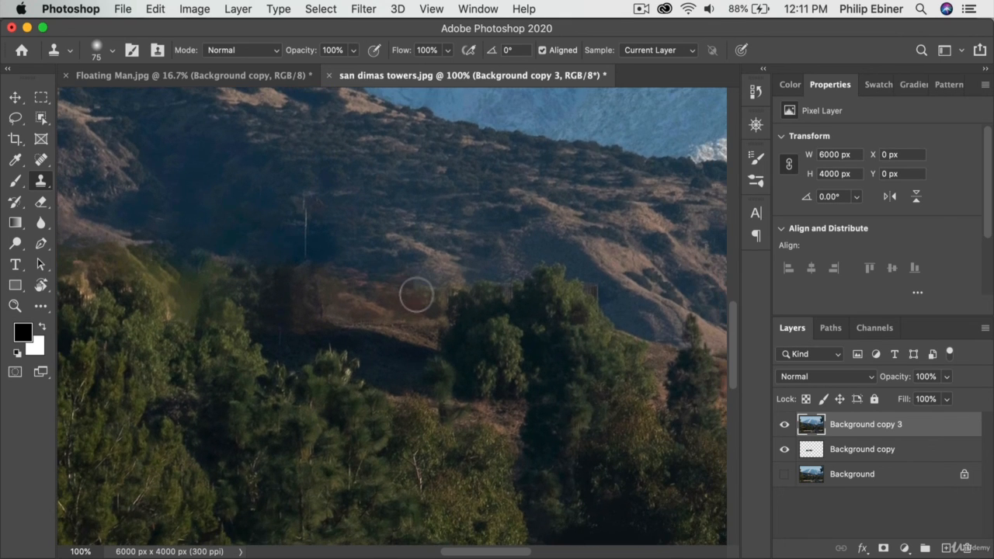
pyautogui.press('z')
pyautogui.keyDown('alt'); pyautogui.click(399, 347); pyautogui.keyUp('alt')
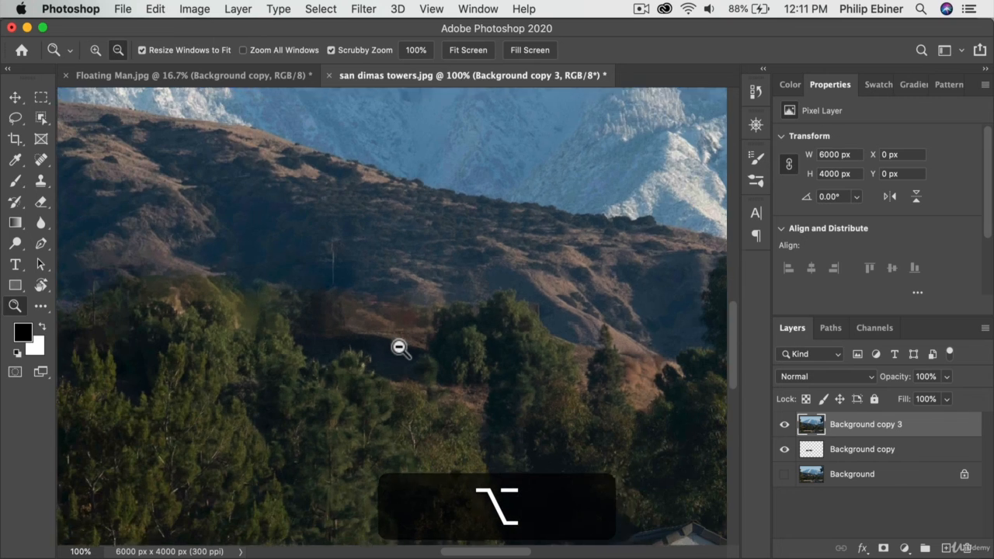
pyautogui.keyDown('alt'); pyautogui.click(331, 360); pyautogui.keyUp('alt')
pyautogui.keyDown('alt'); pyautogui.click(331, 360); pyautogui.keyUp('alt')
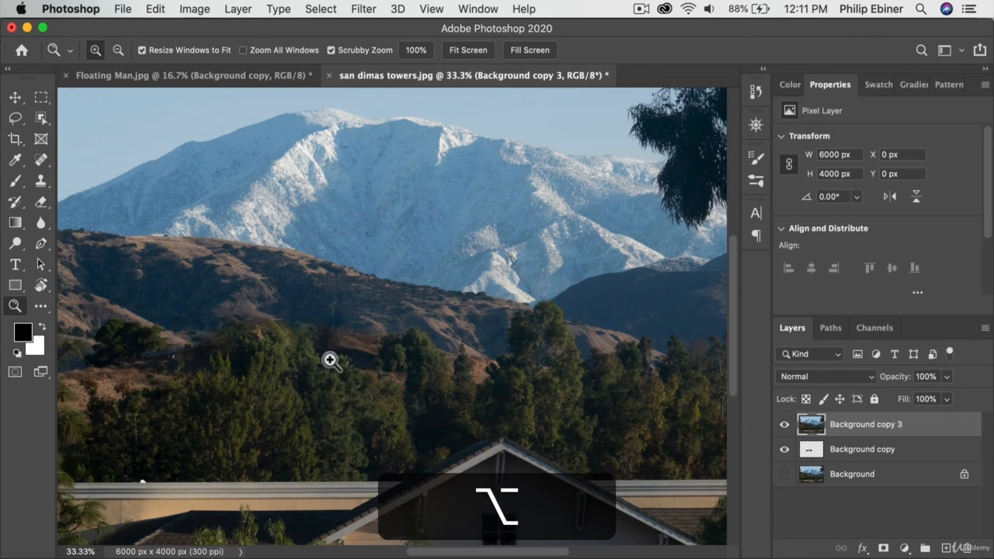